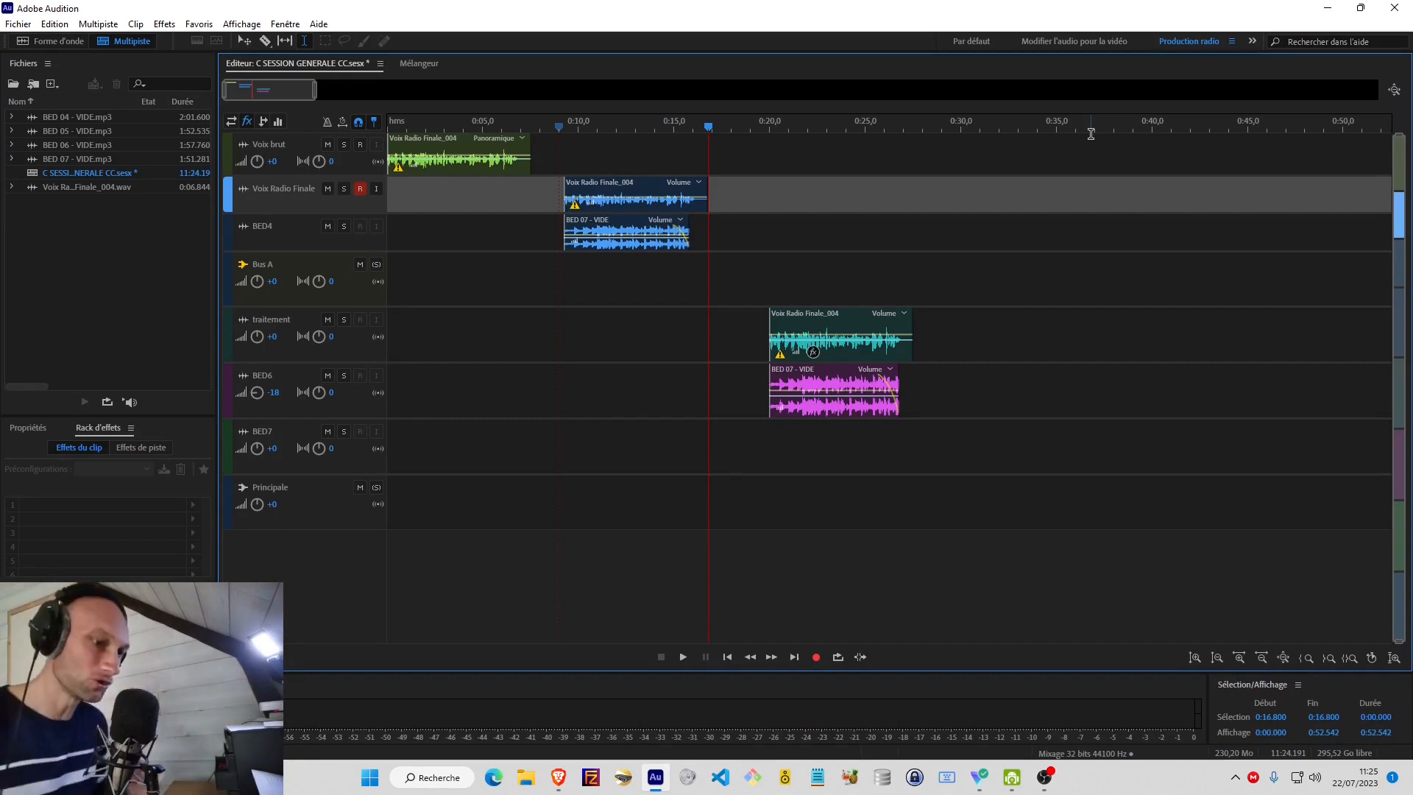
Play the raw voice clip from the session start, and the Voix Radio Finale clip with its music bed from about 0:09.
left_click(392, 198)
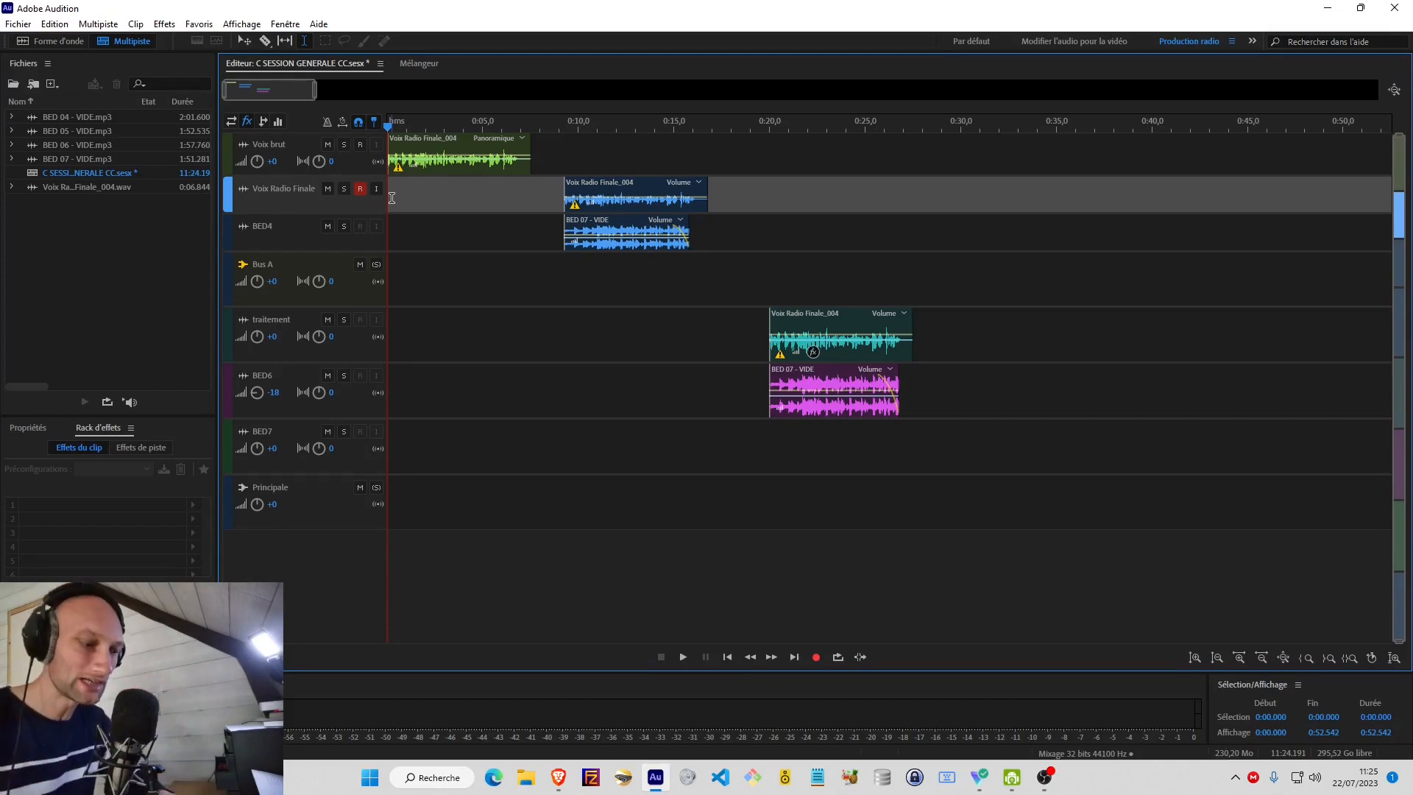
key("space")
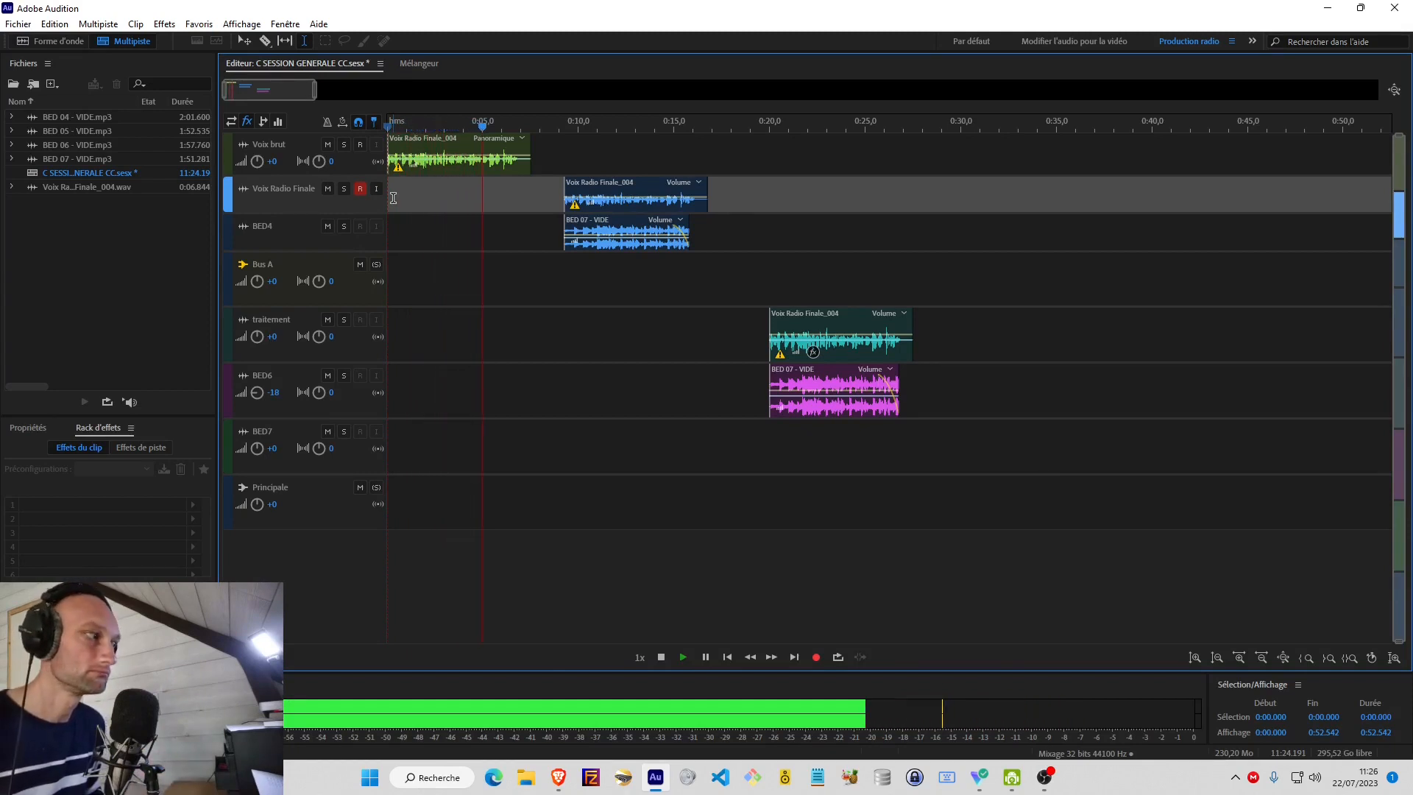
key("space")
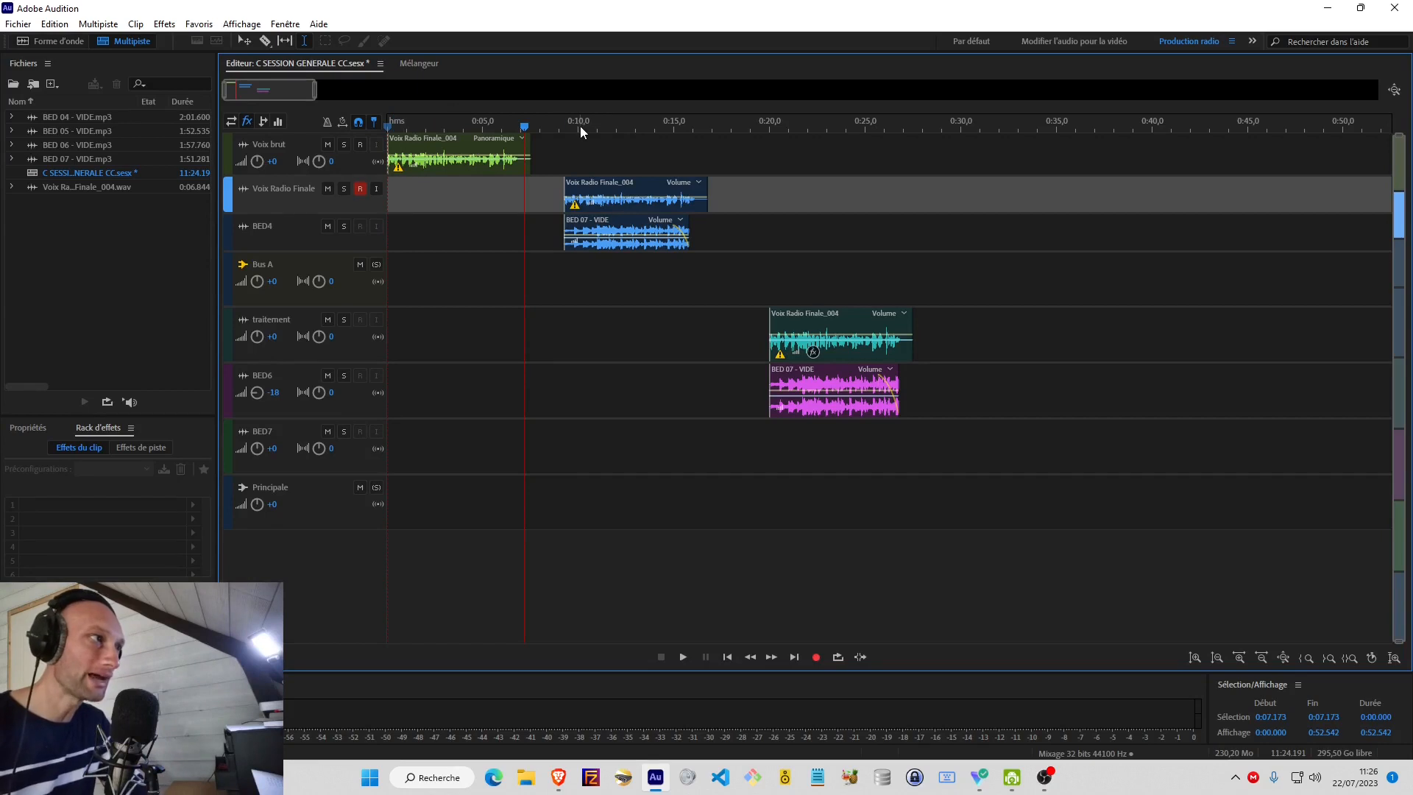
left_click(561, 124)
key("space")
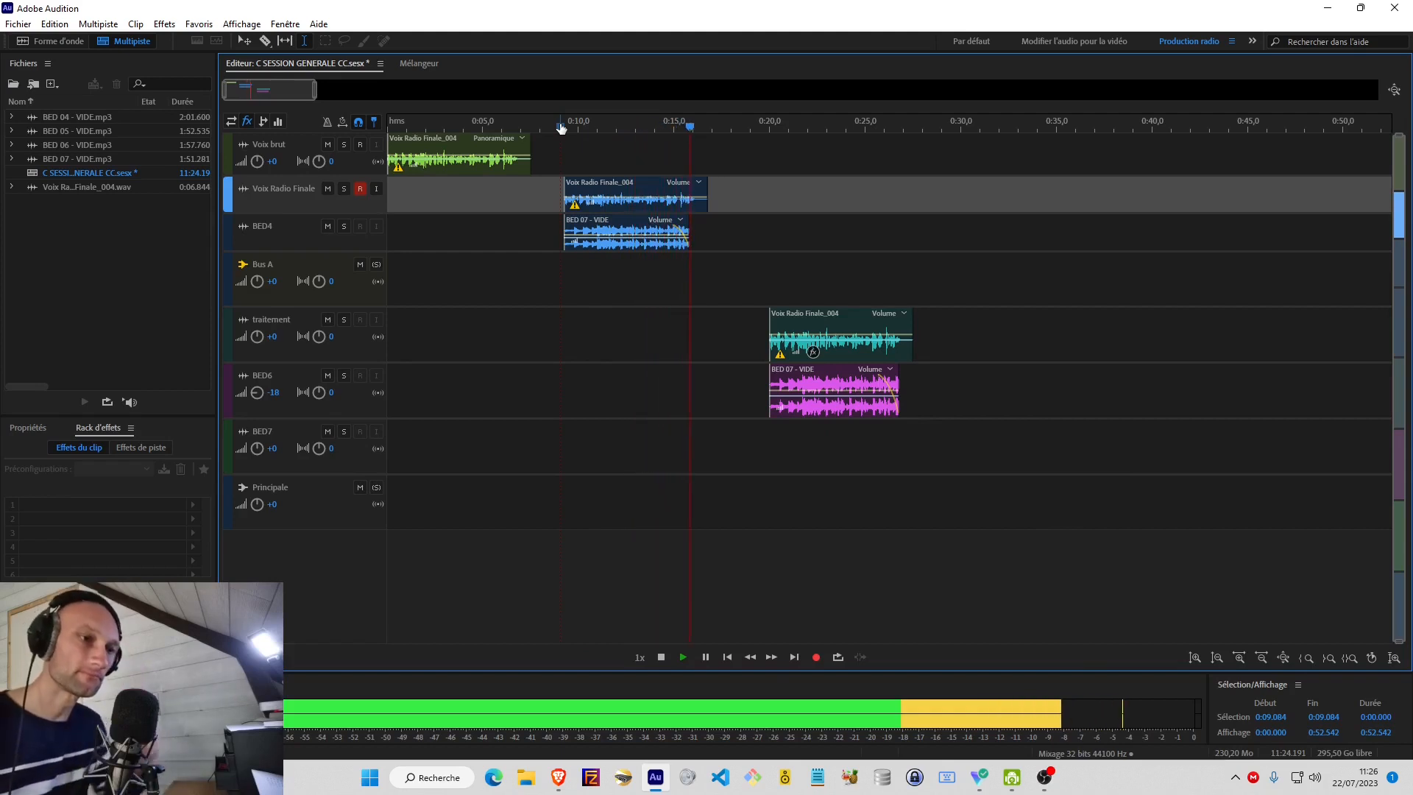
key("space")
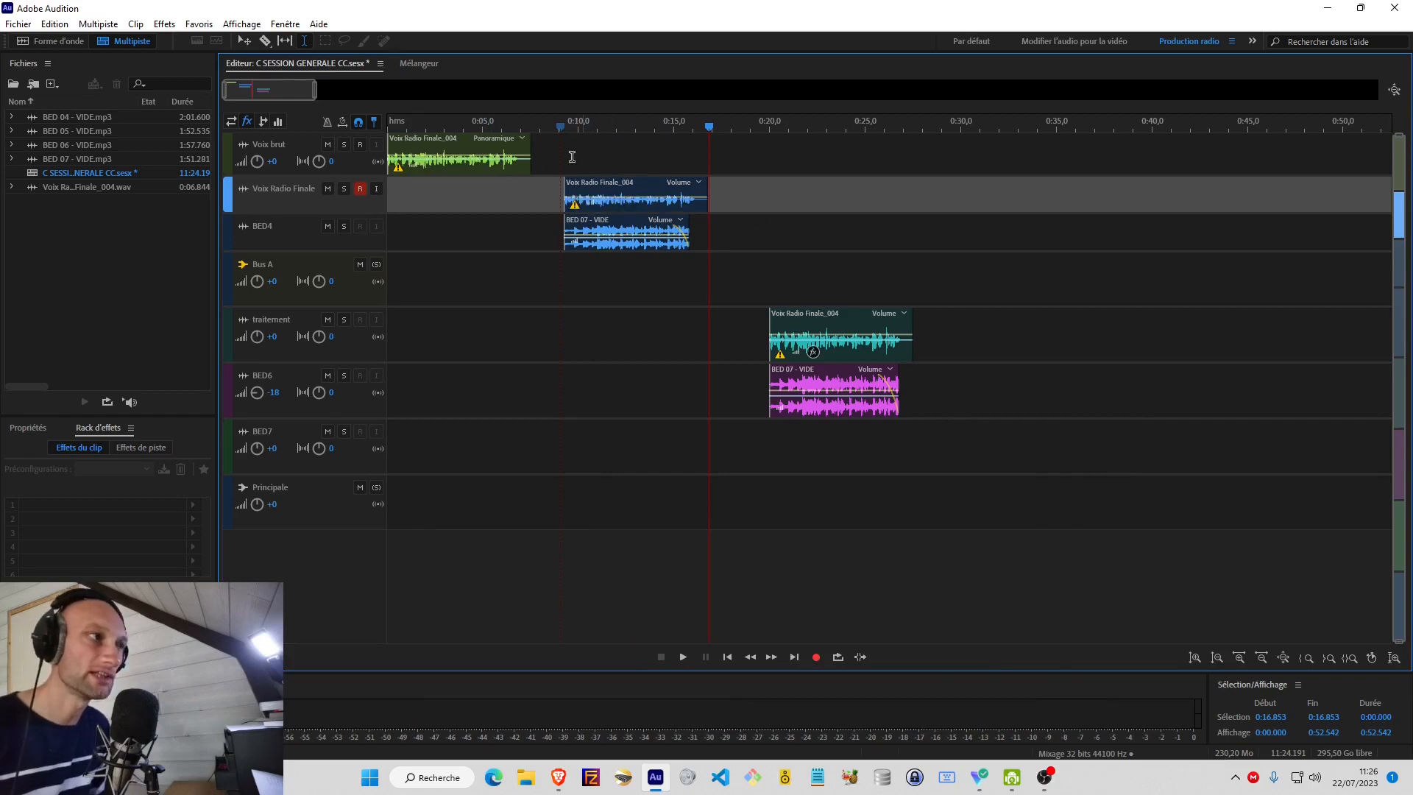
Compare the raw voice with the Voix Radio Finale mix by alternately playing the middle of each clip.
left_click(483, 162)
key("space")
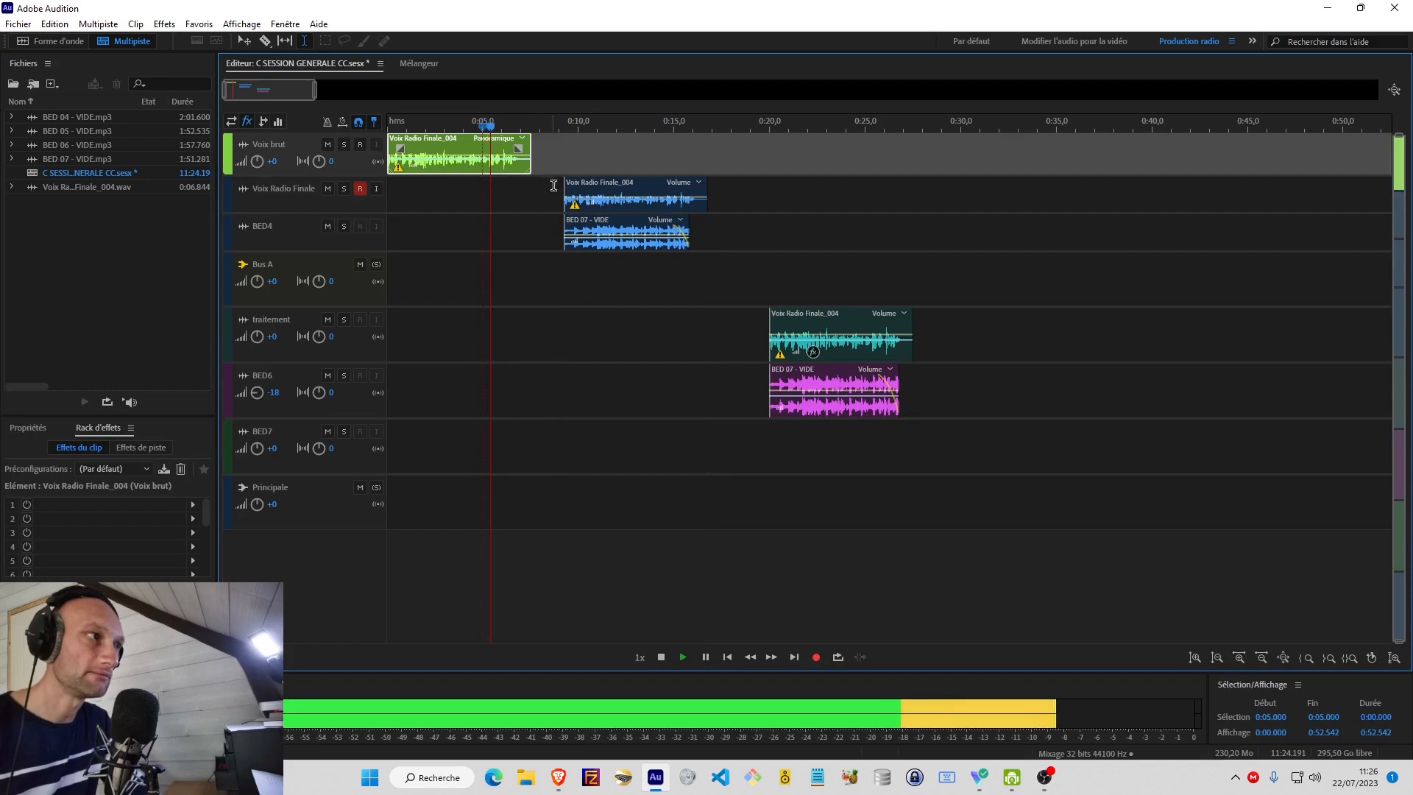
left_click(624, 206)
key("space")
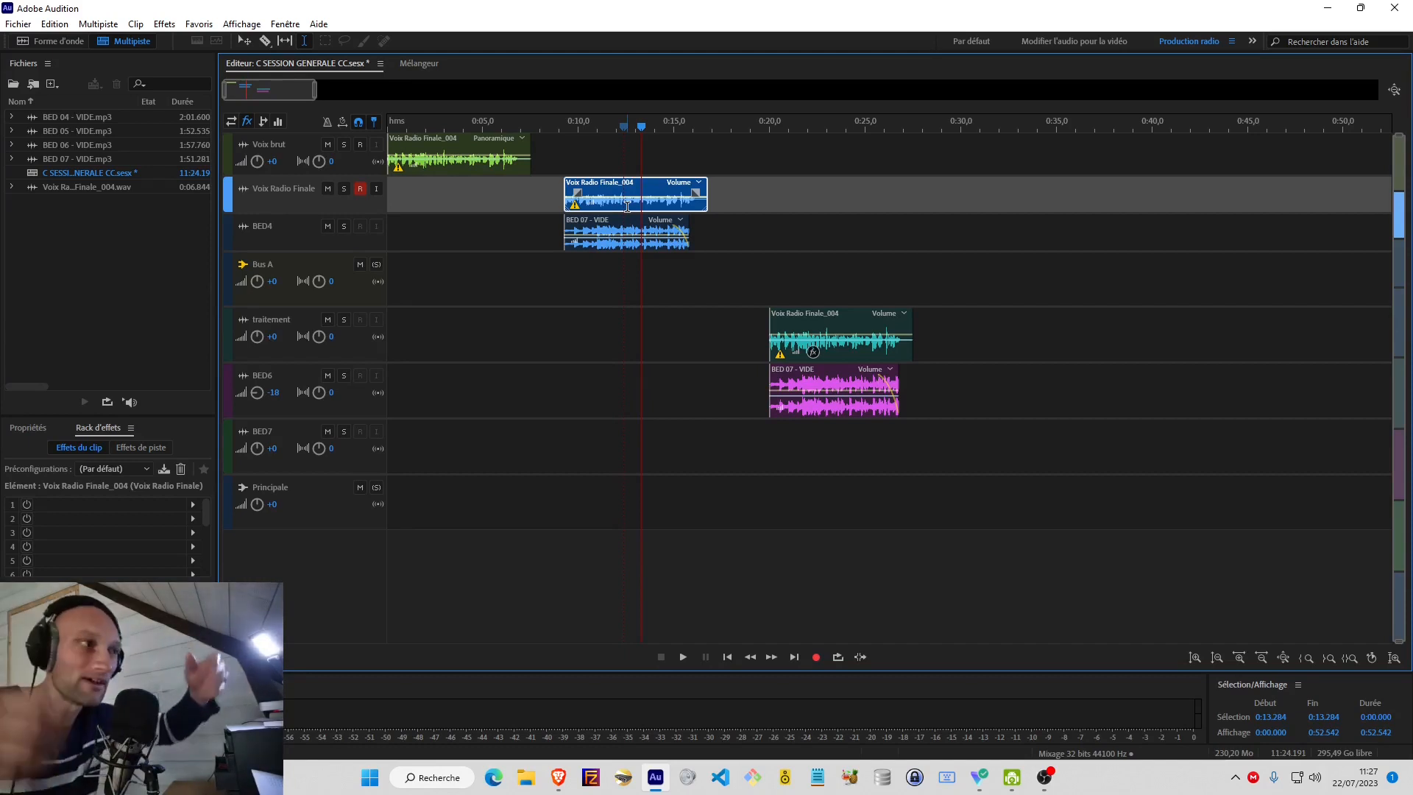
key("space")
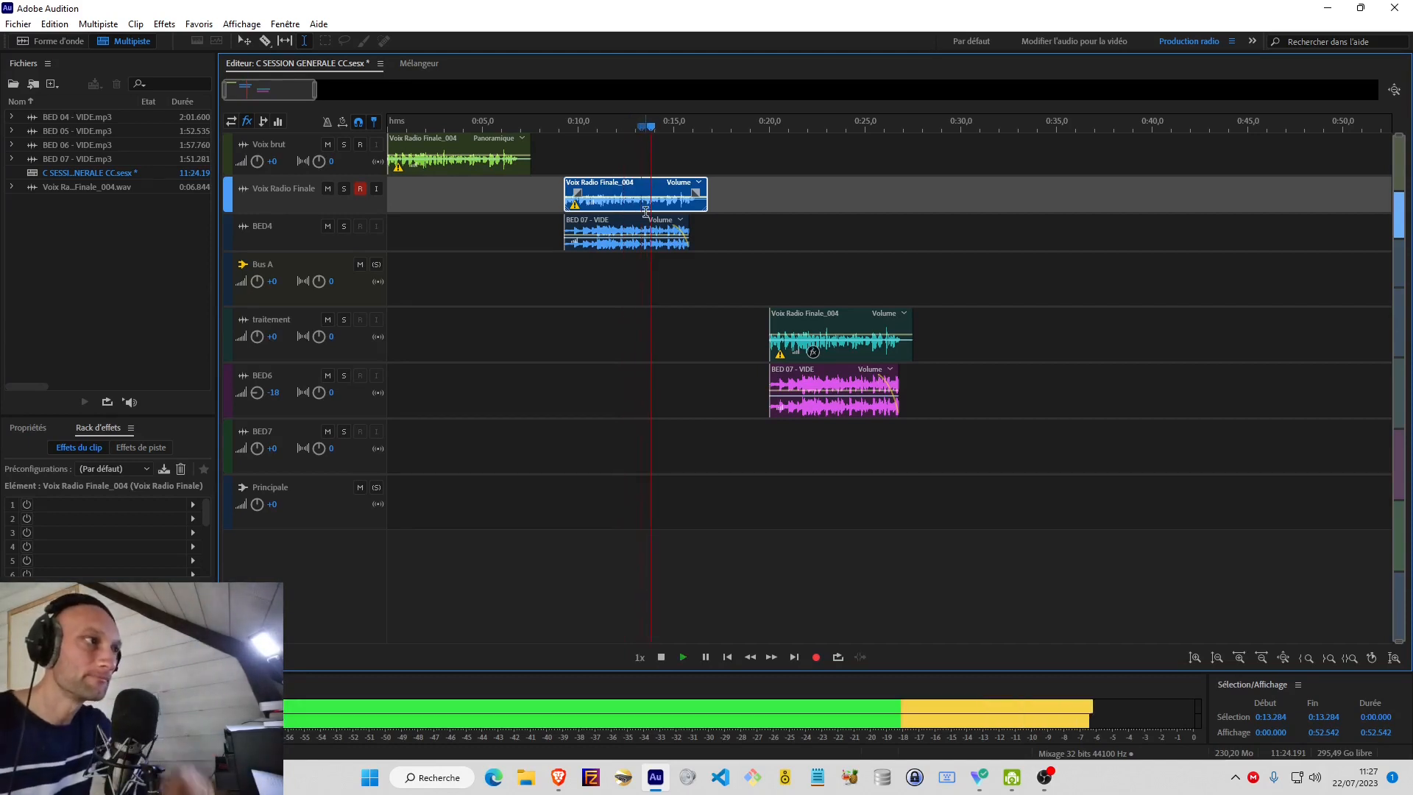
key("space")
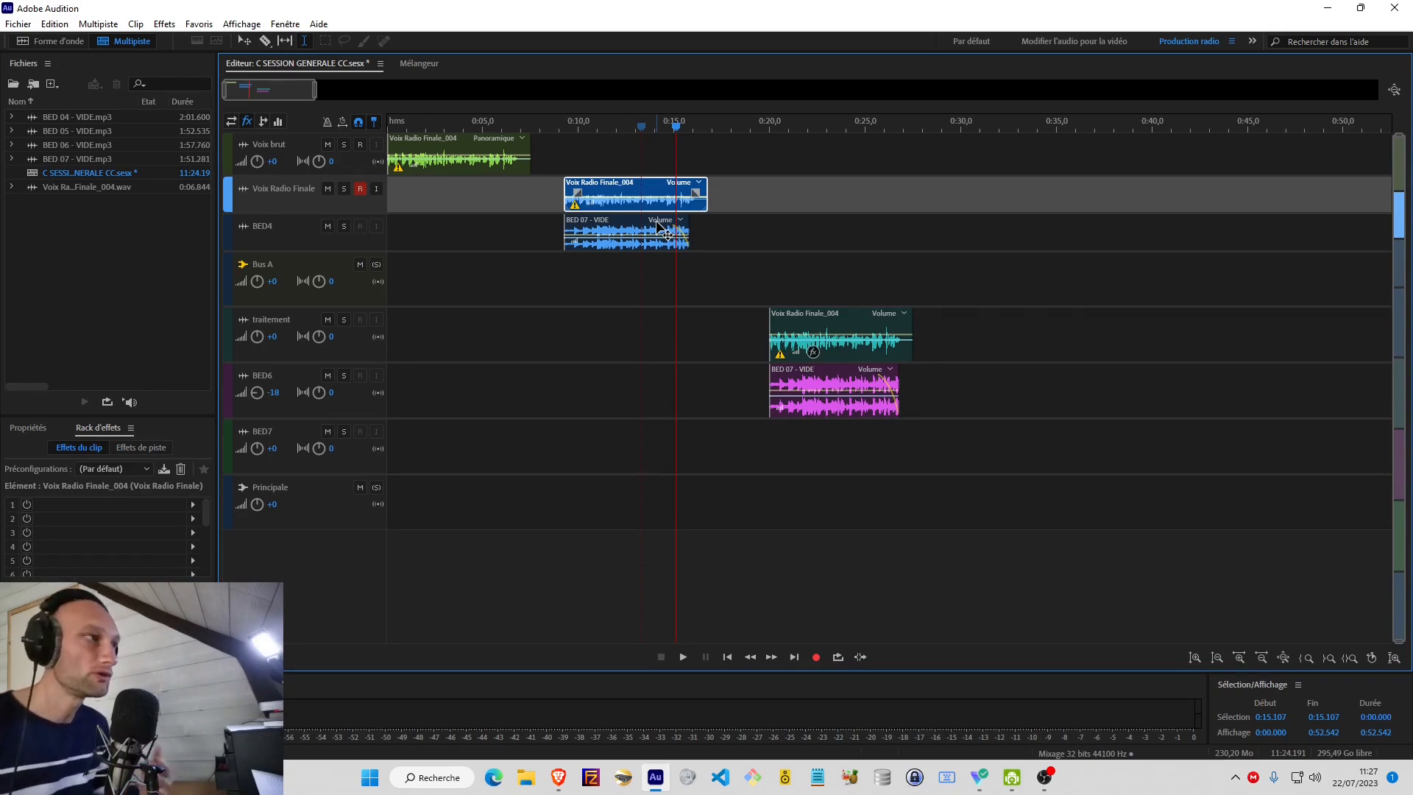
left_click(476, 165)
key("space")
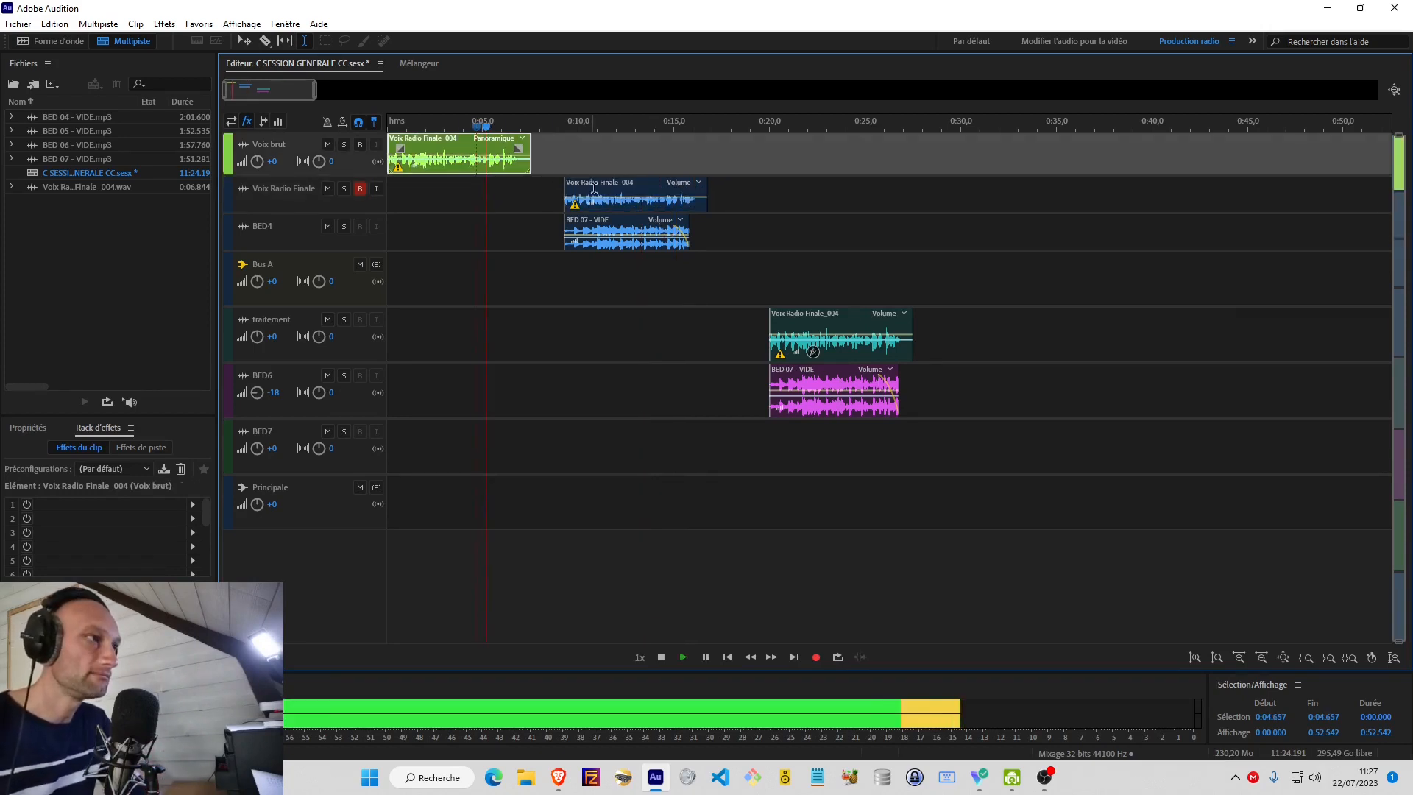
left_click(632, 195)
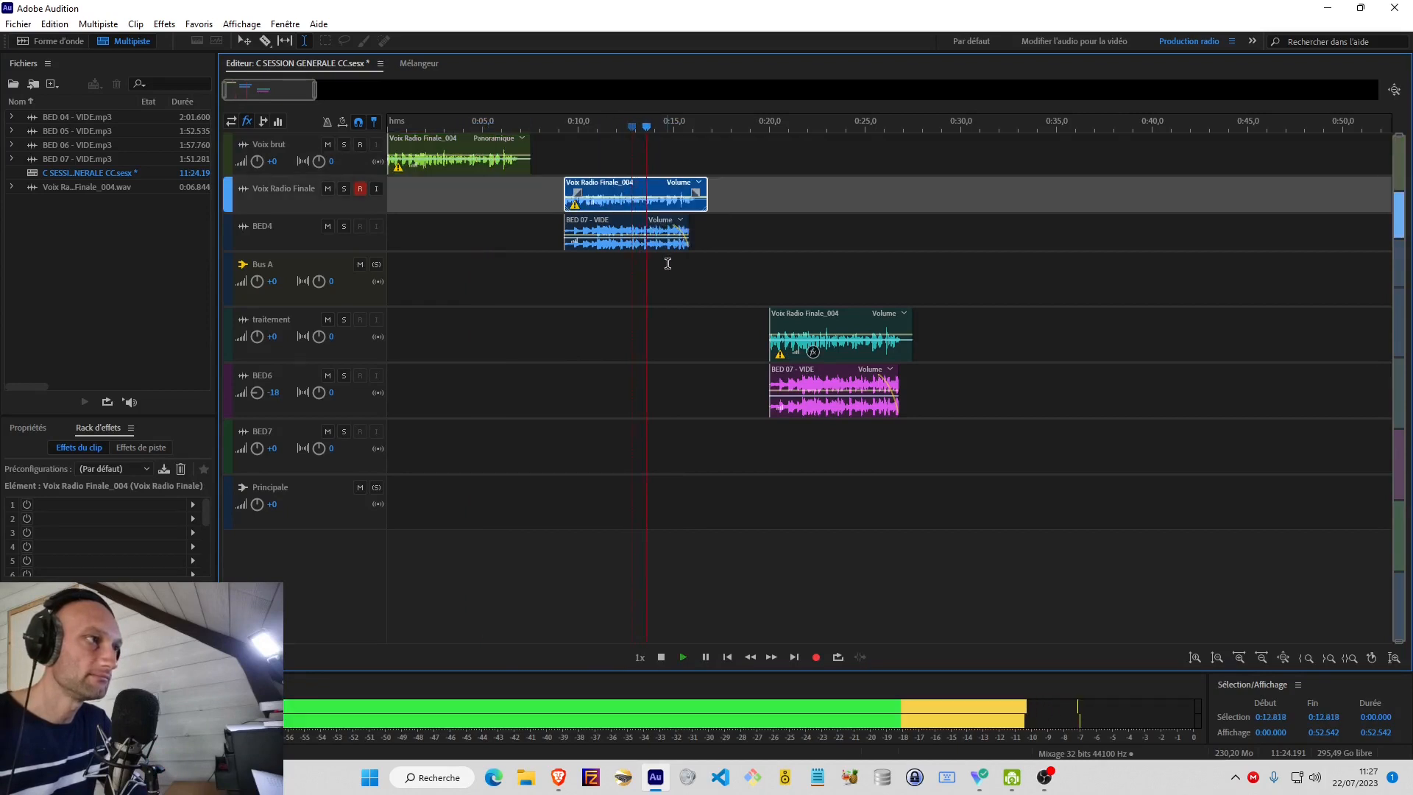
key("space")
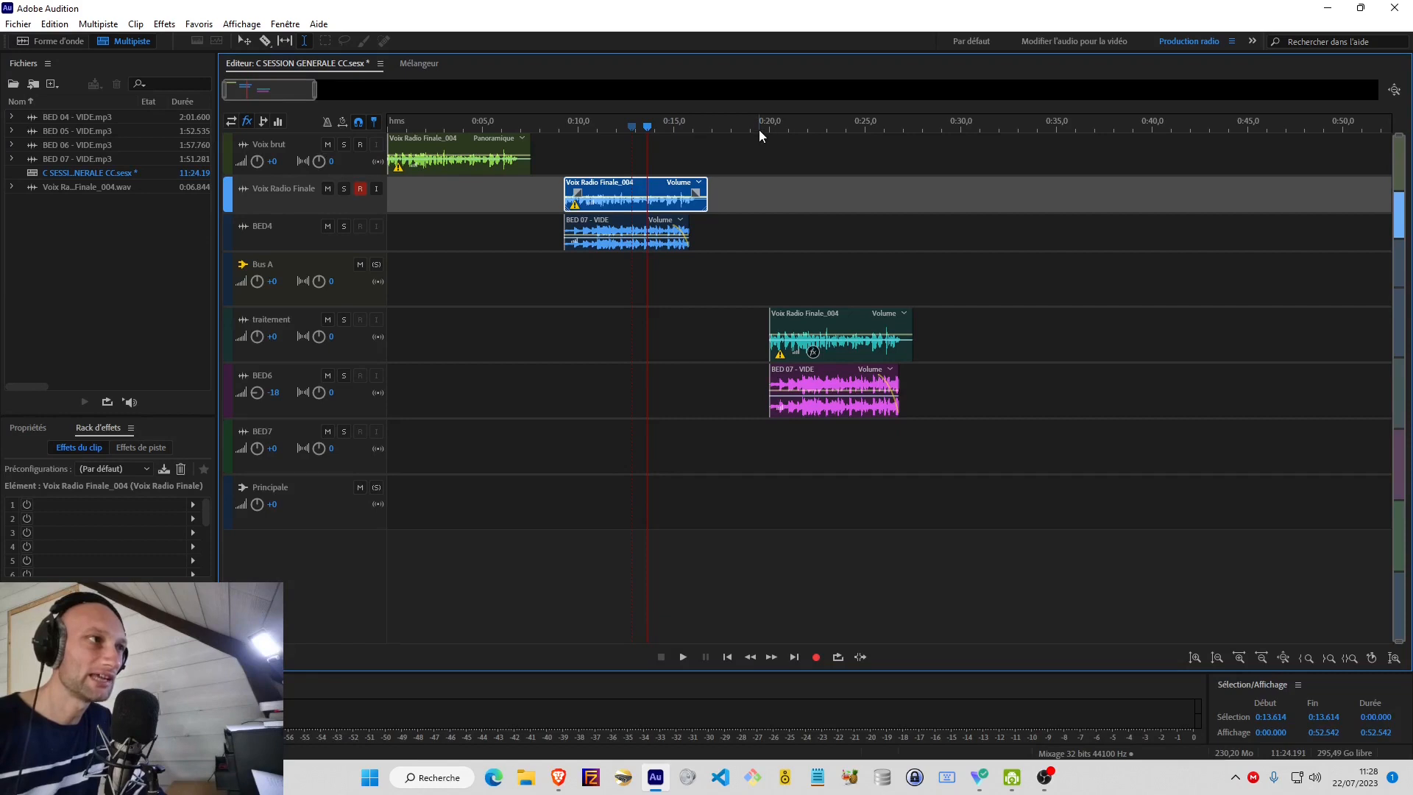
Play the voice and music bed on the traitement and BED6 tracks from 0:20, and compare with the Voix Radio Finale section.
left_click(768, 241)
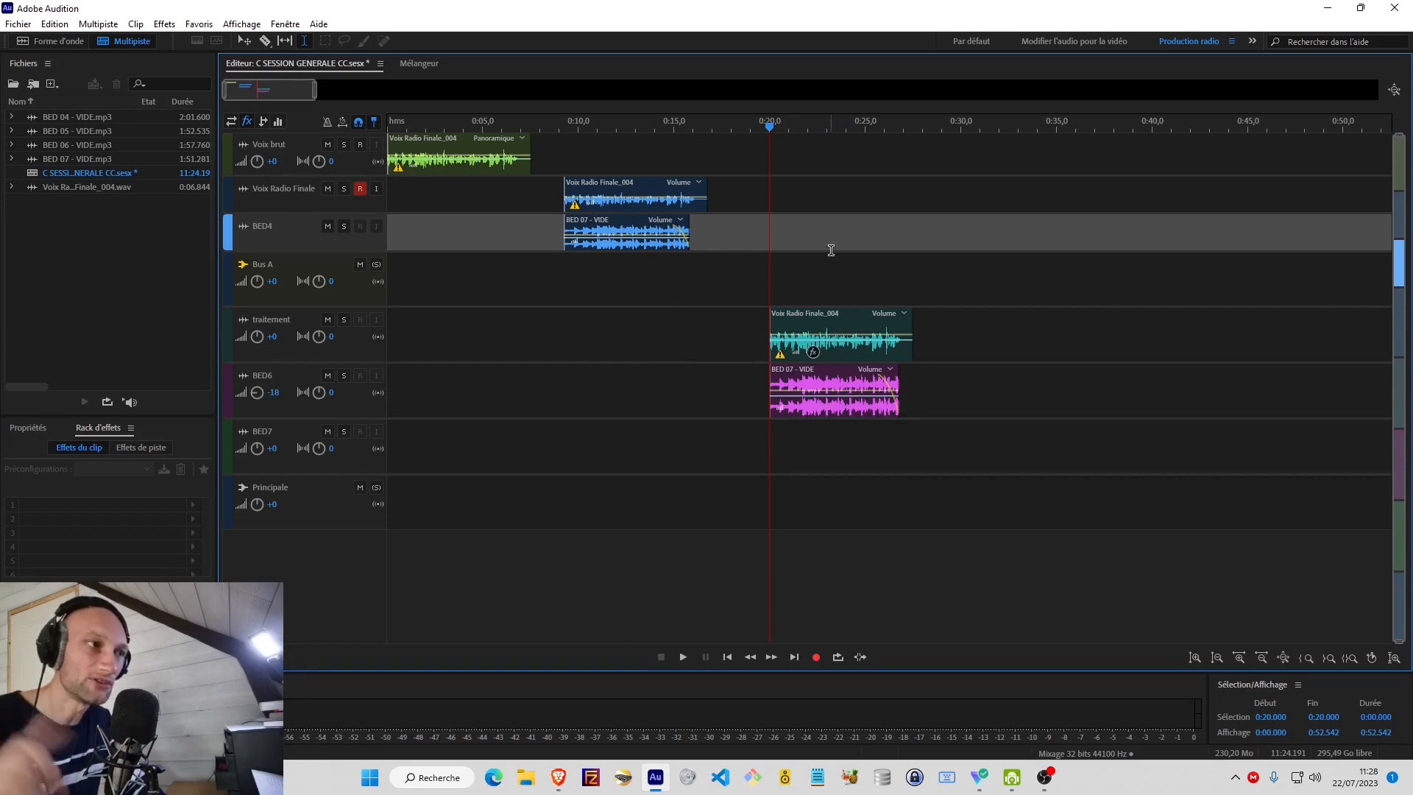
key("space")
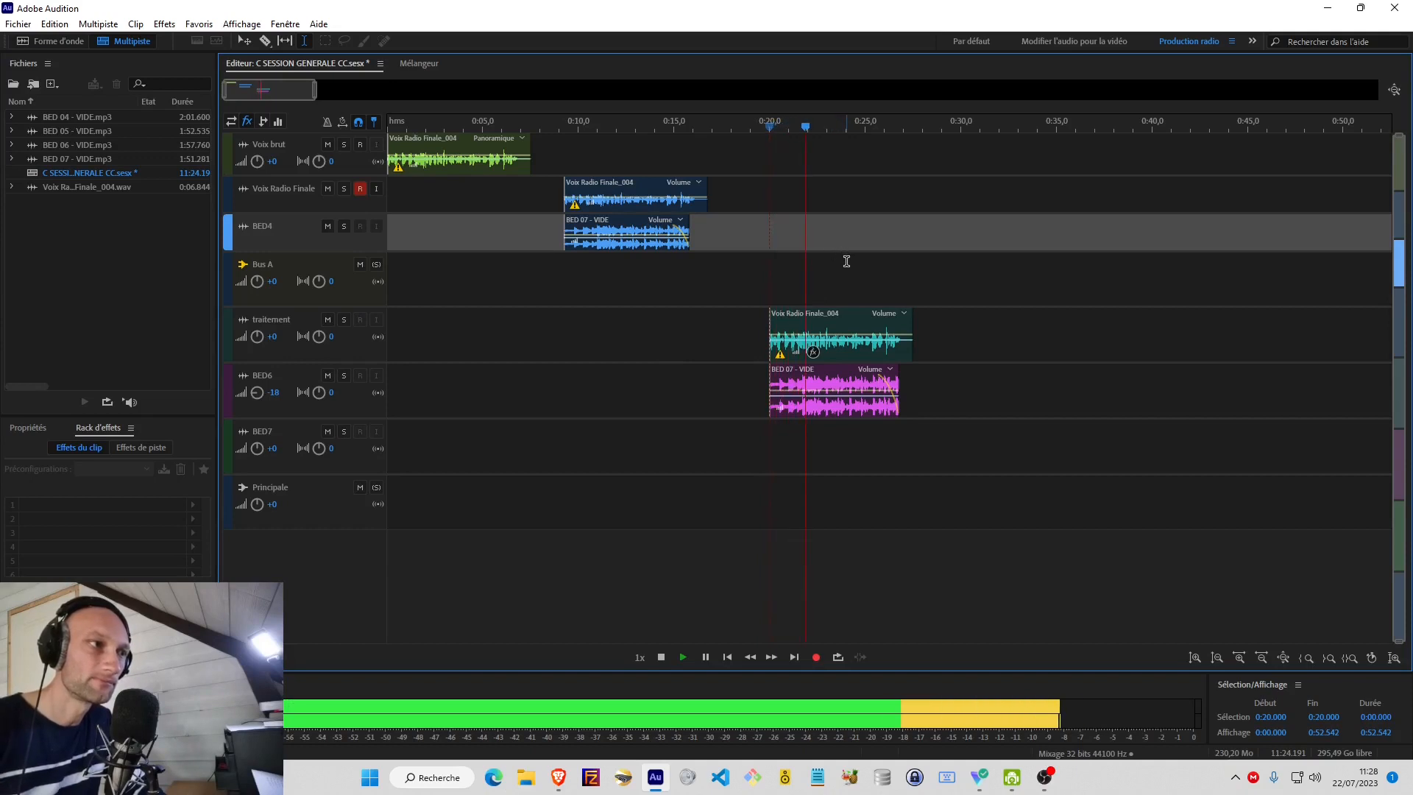
left_click(635, 150)
key("space")
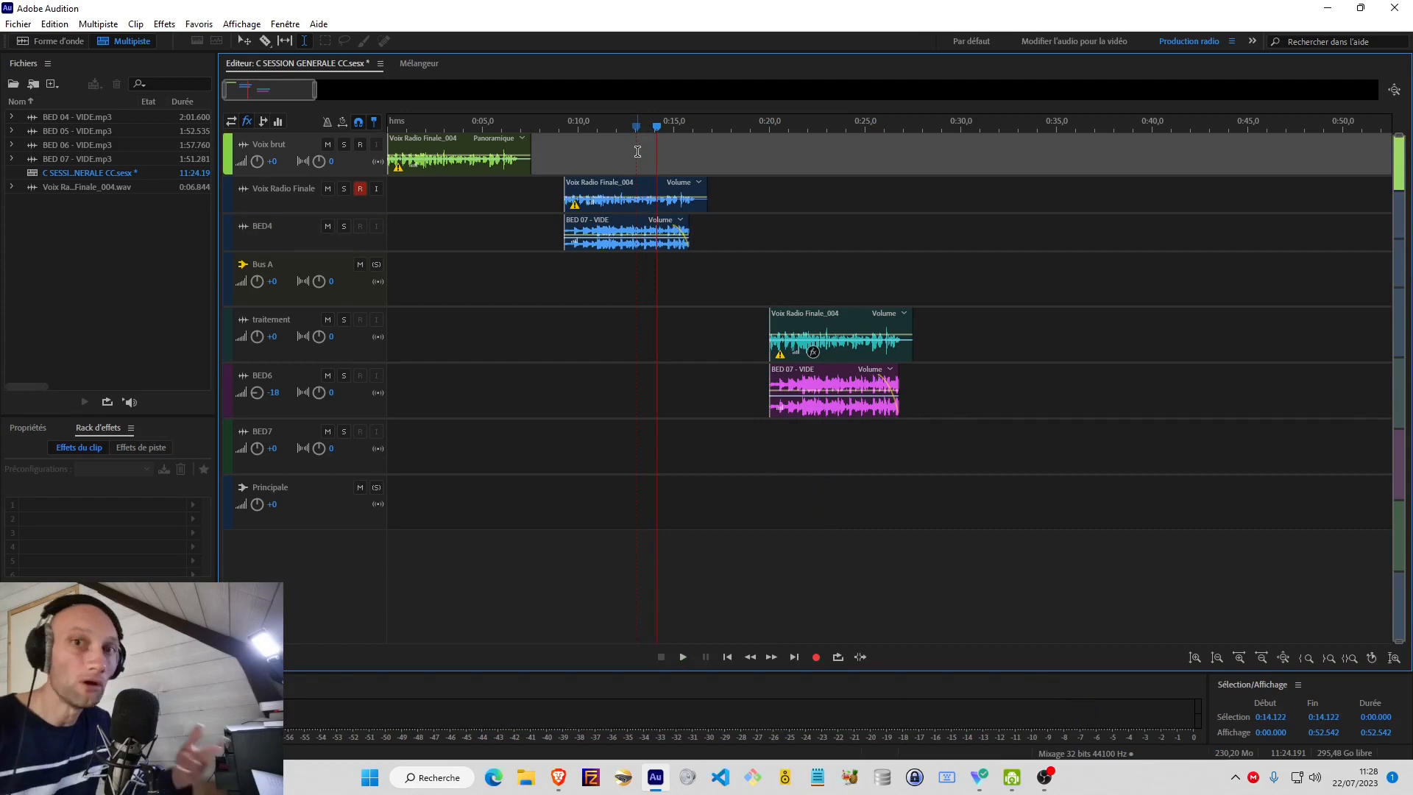
Open the parametric equalizer of the voice clip on the traitement track and move its window clear of the clip.
left_click(808, 323)
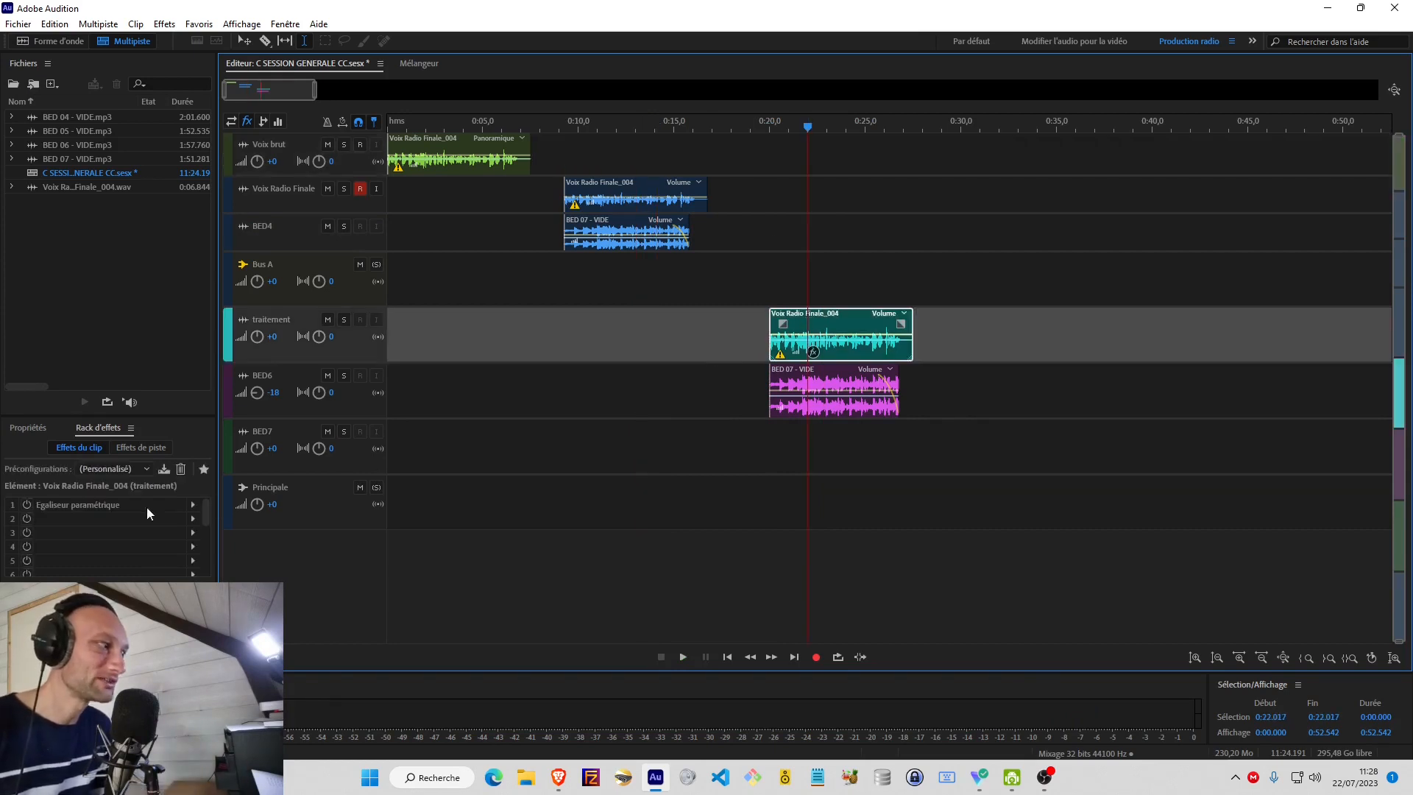
double_click(111, 503)
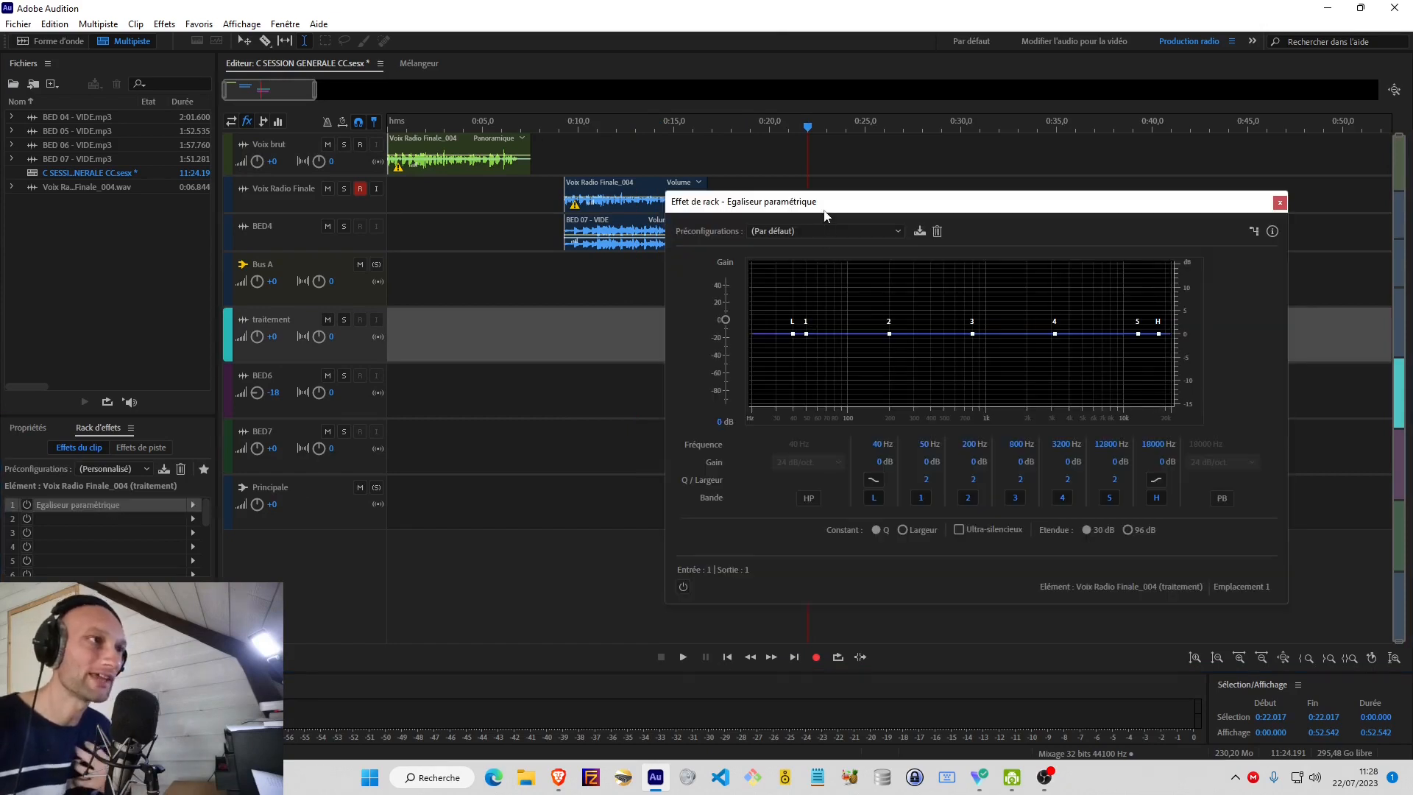
left_click_drag(824, 214, 271, 131)
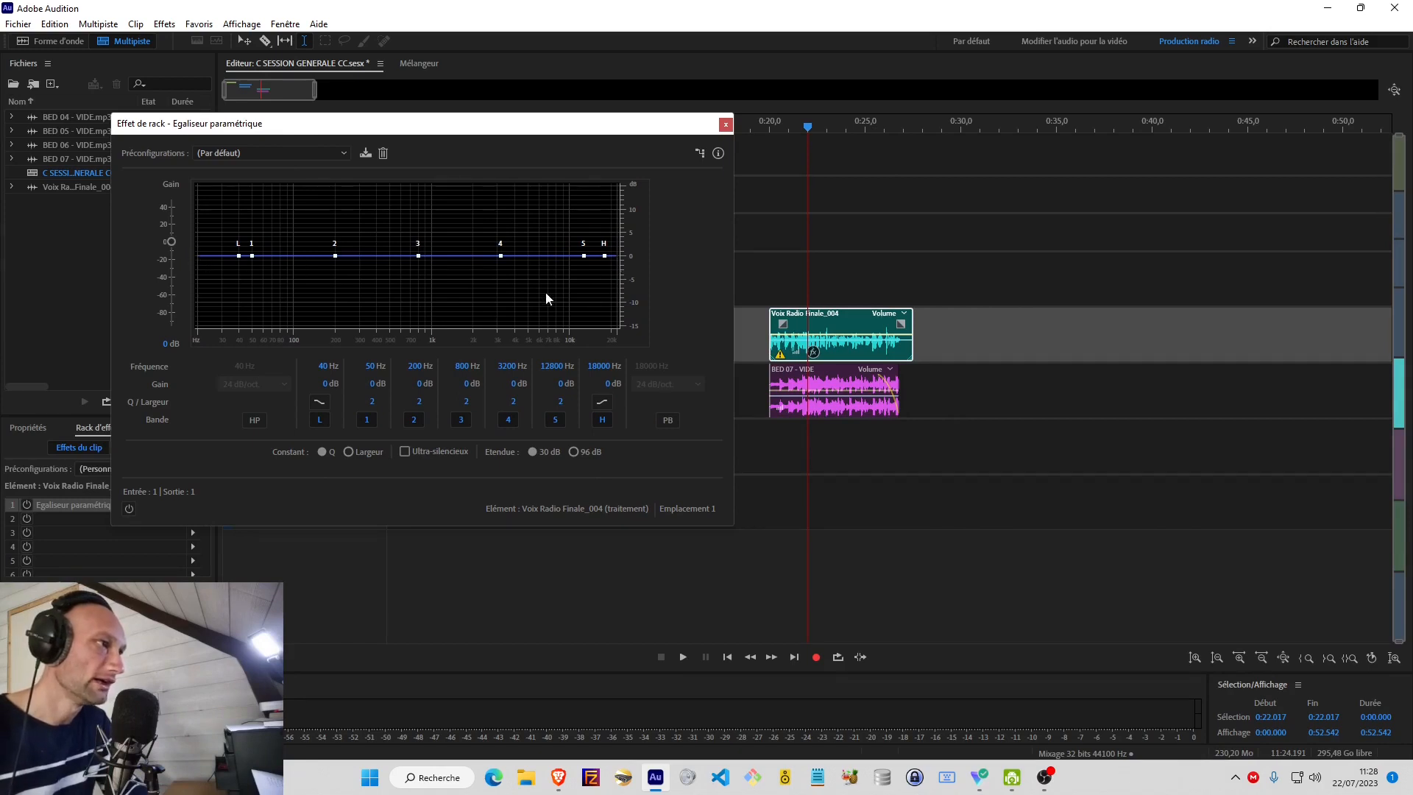
Disable bands 1 to 5 of the parametric equalizer, leaving only the L and H shelves enabled.
mouse_move(500, 255)
left_mouse_down()
mouse_move(479, 258)
mouse_move(563, 254)
mouse_move(542, 197)
mouse_move(487, 261)
mouse_move(524, 259)
left_mouse_up()
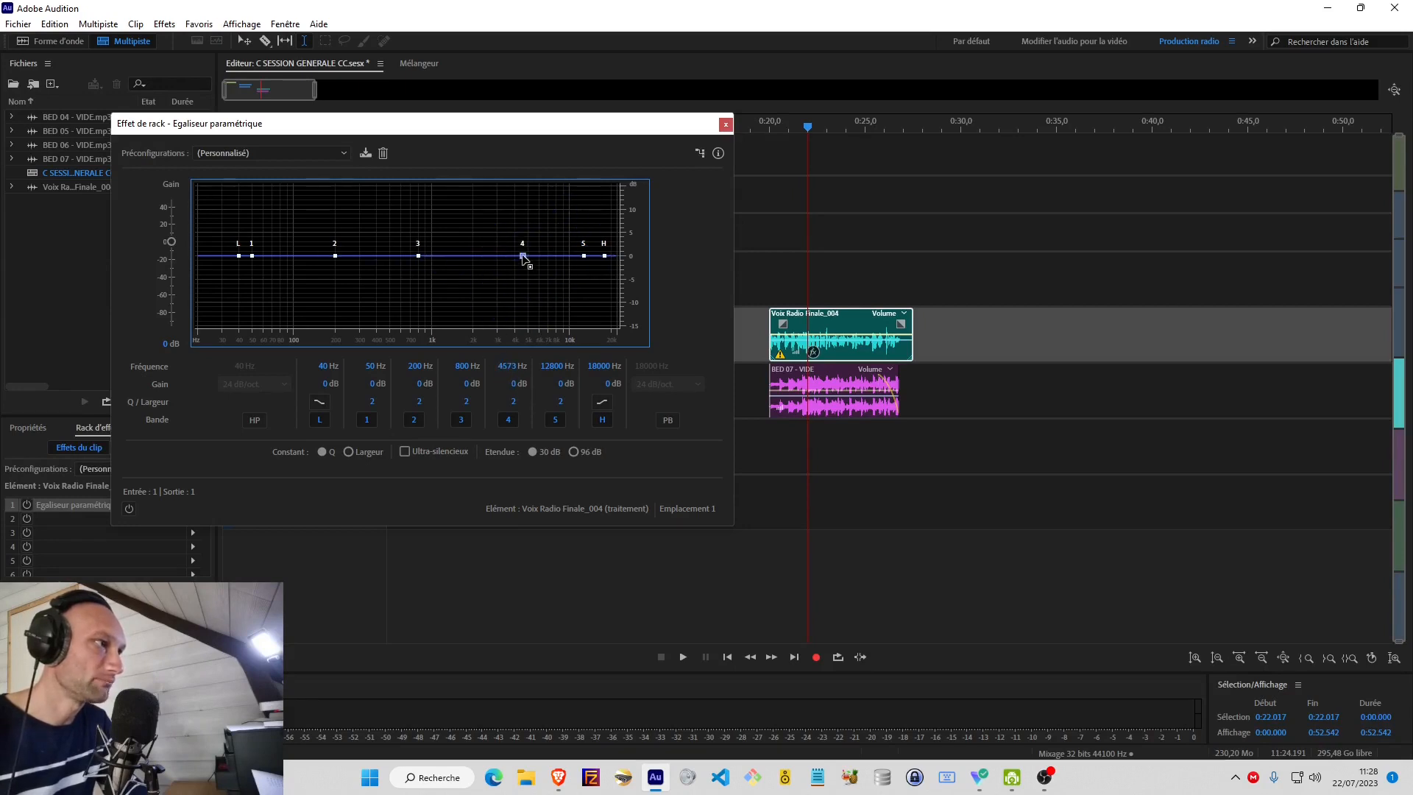
left_click(367, 419)
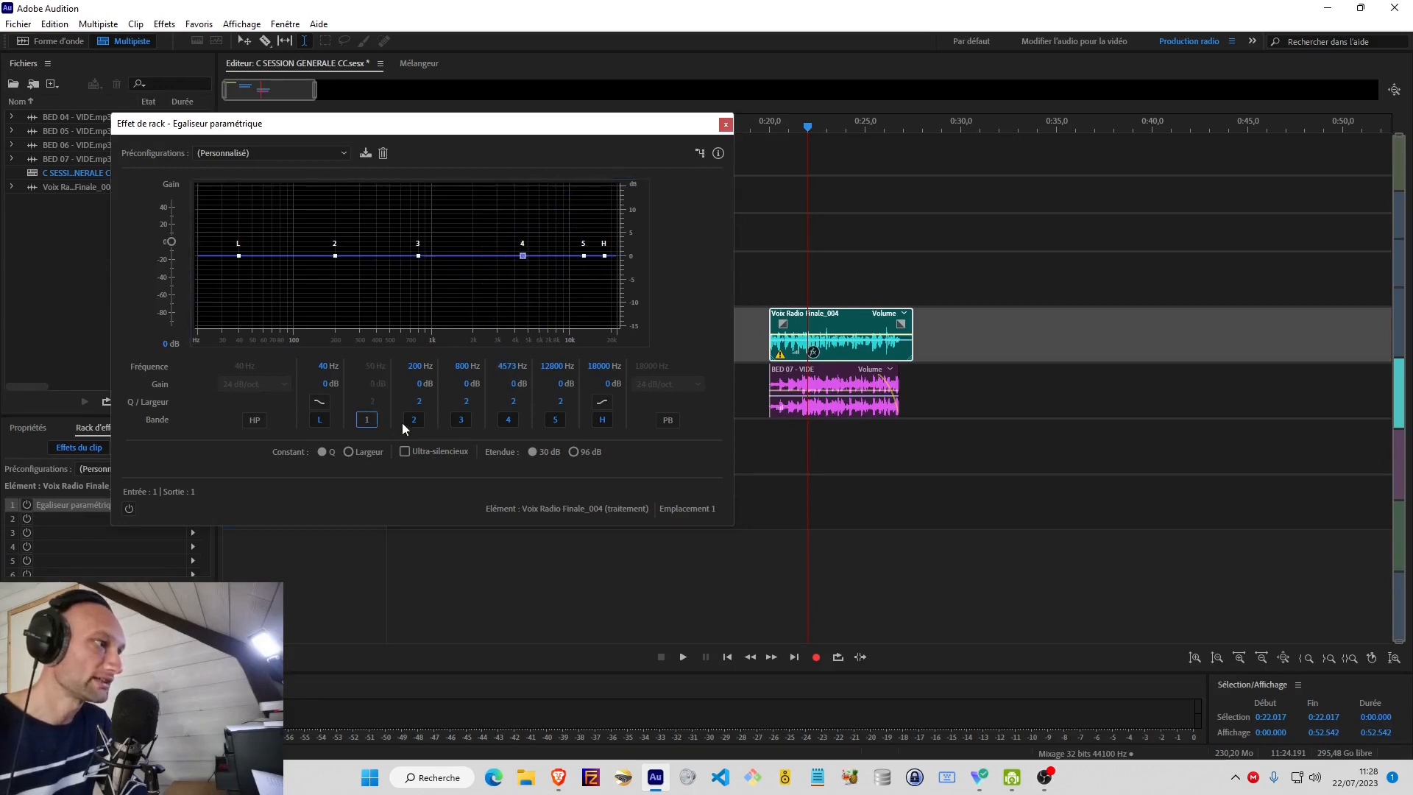
left_click(415, 419)
left_click(462, 419)
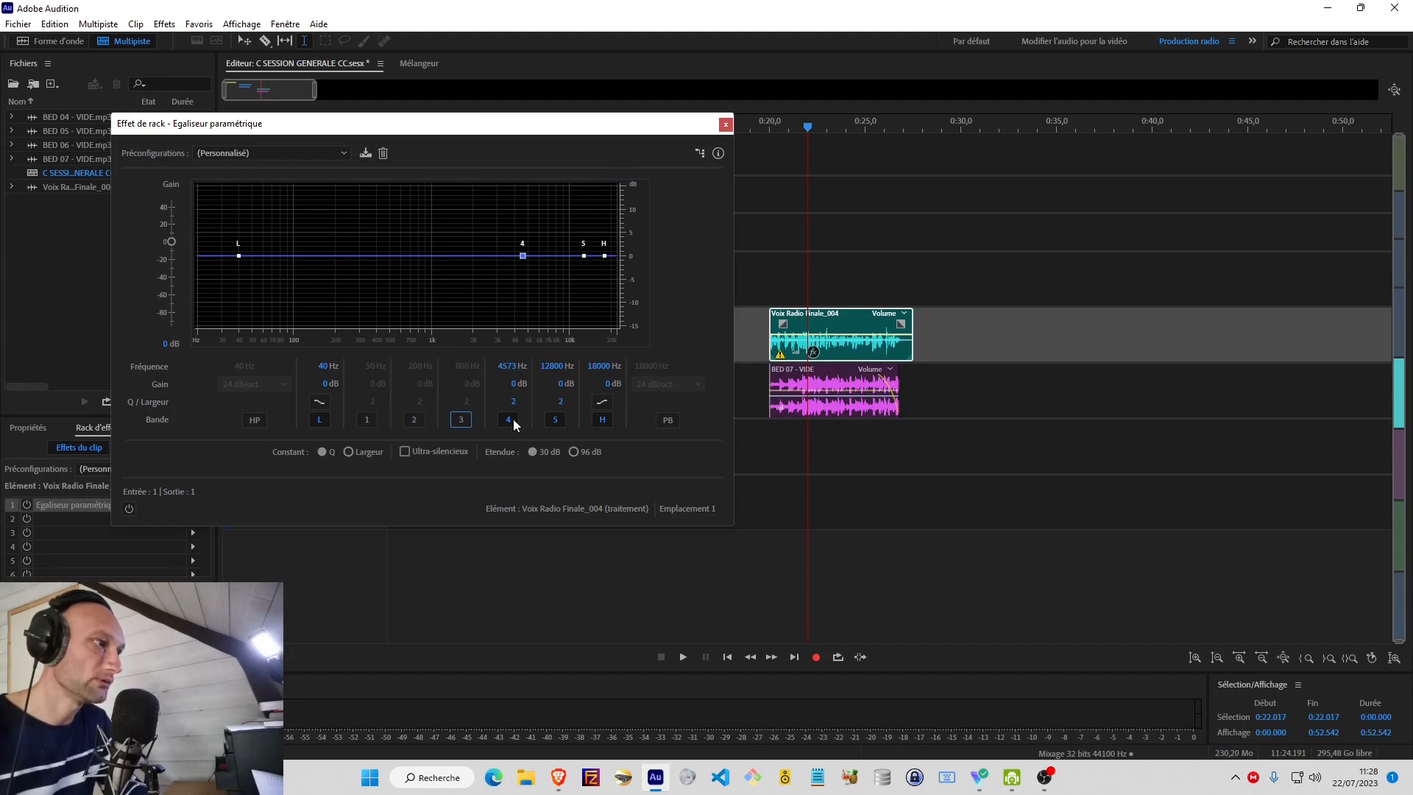
left_click(508, 419)
left_click(553, 419)
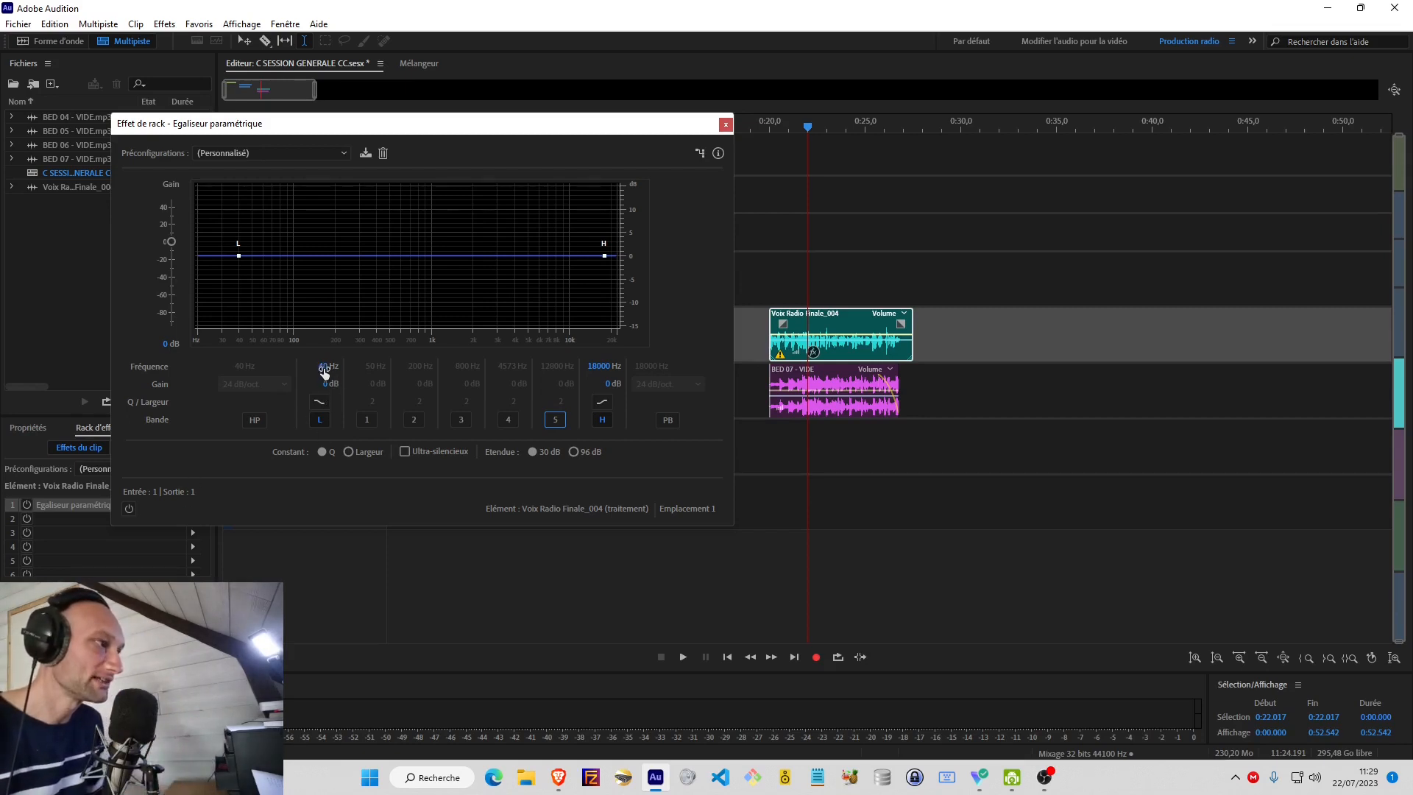
Set the equalizer's L band to 120 Hz with 2 dB of gain, and its overall gain to 4.2 dB.
left_click_drag(324, 369, 335, 369)
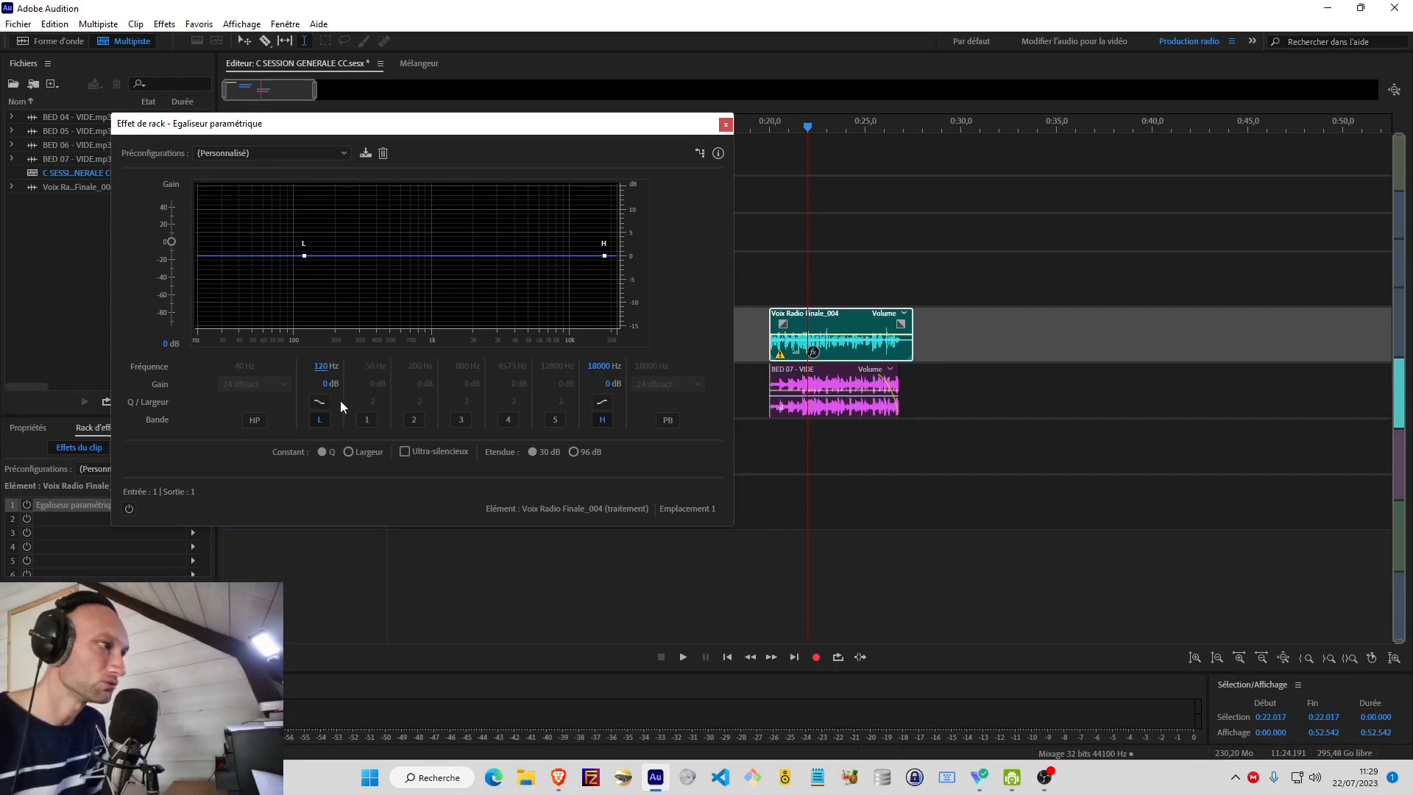
left_click_drag(324, 384, 340, 385)
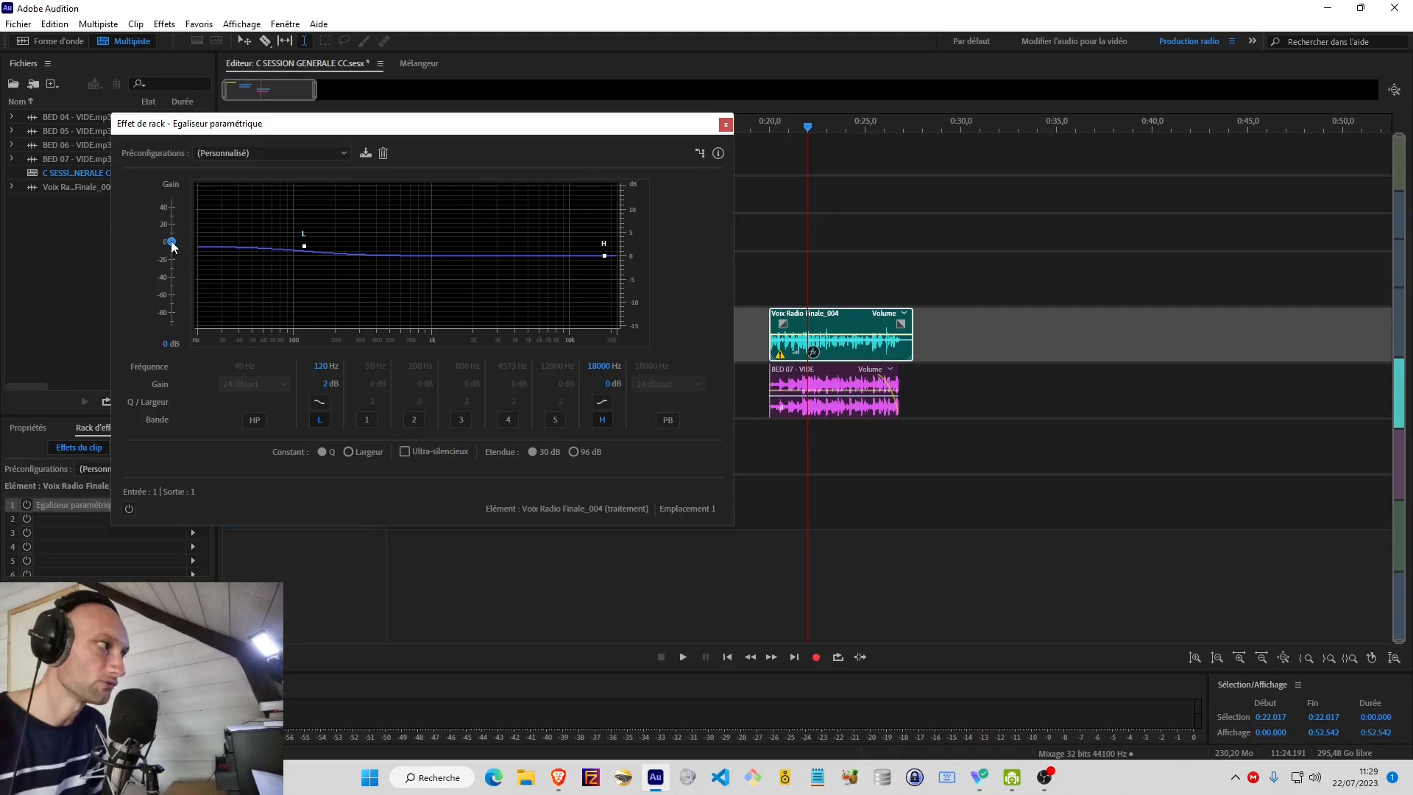
left_click_drag(170, 242, 172, 236)
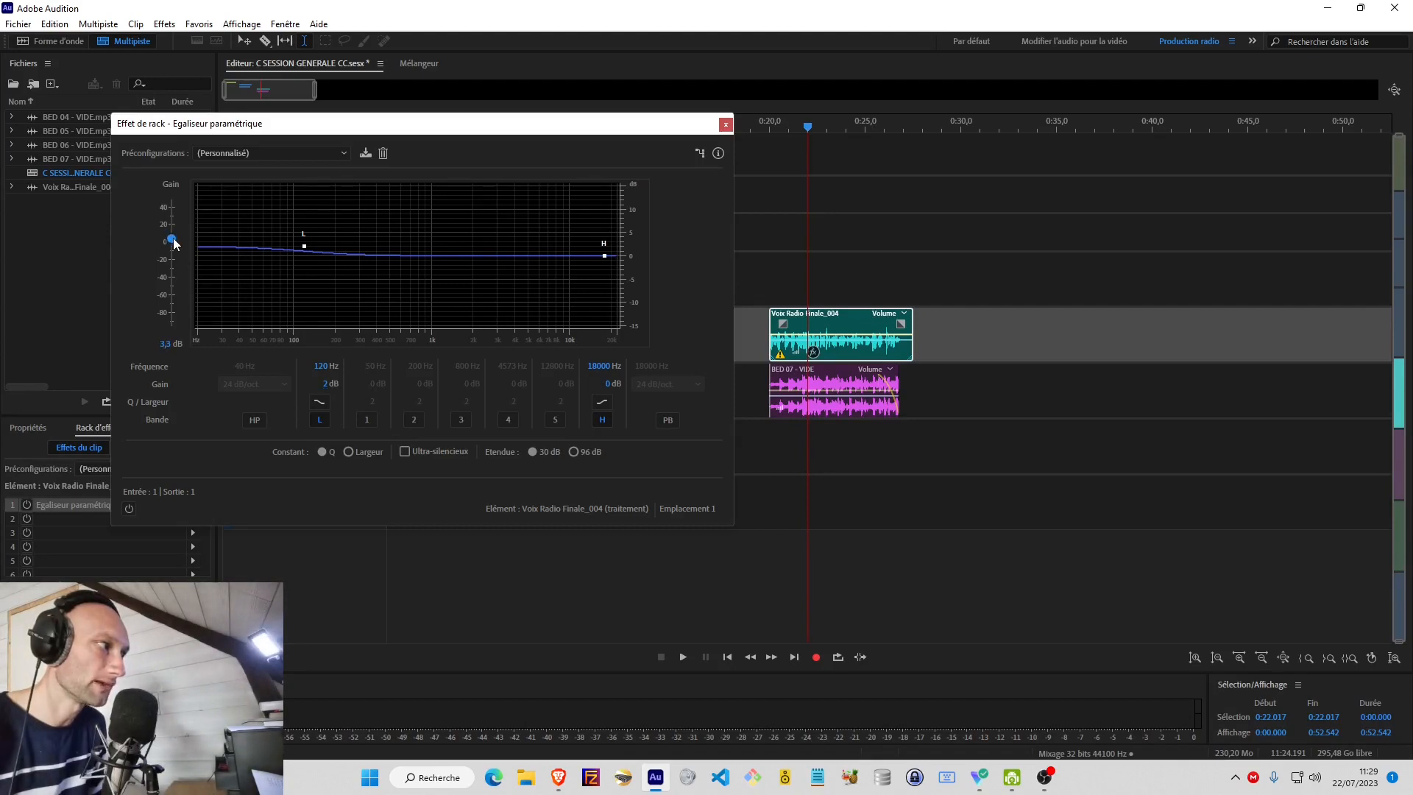
left_click_drag(176, 244, 177, 243)
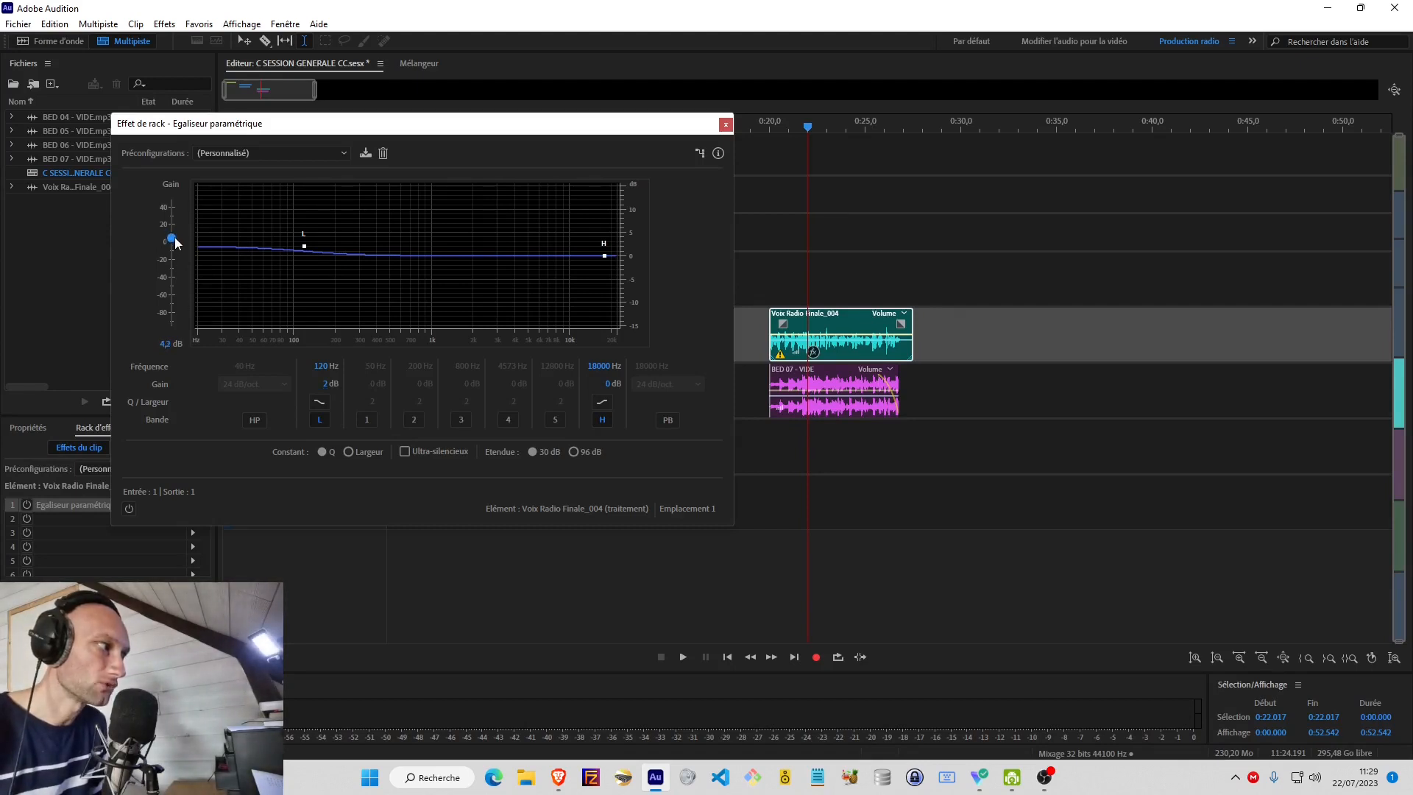
Play the traitement clip from 0:20 while switching the equalizer on and off to compare, and leave the effect enabled.
left_click(770, 275)
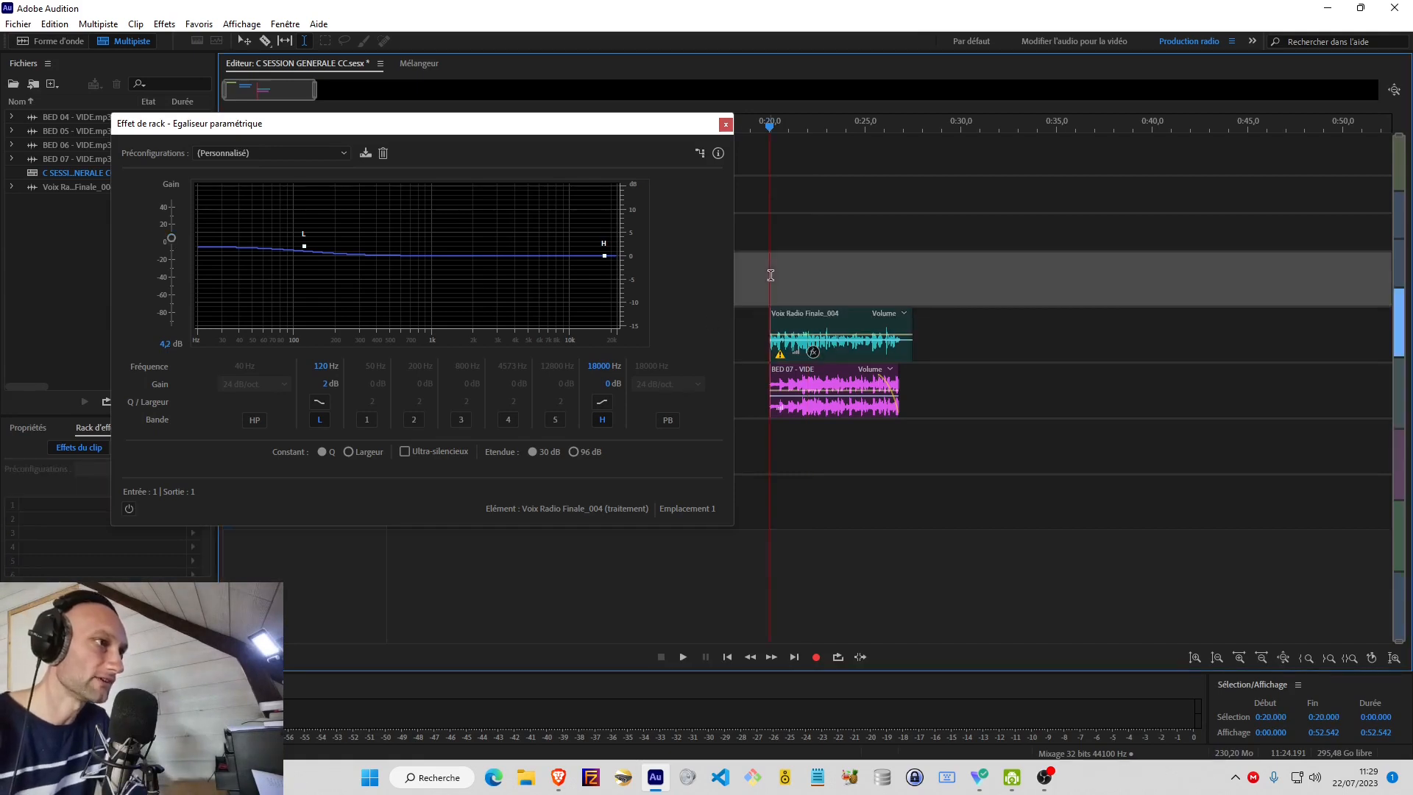
key("space")
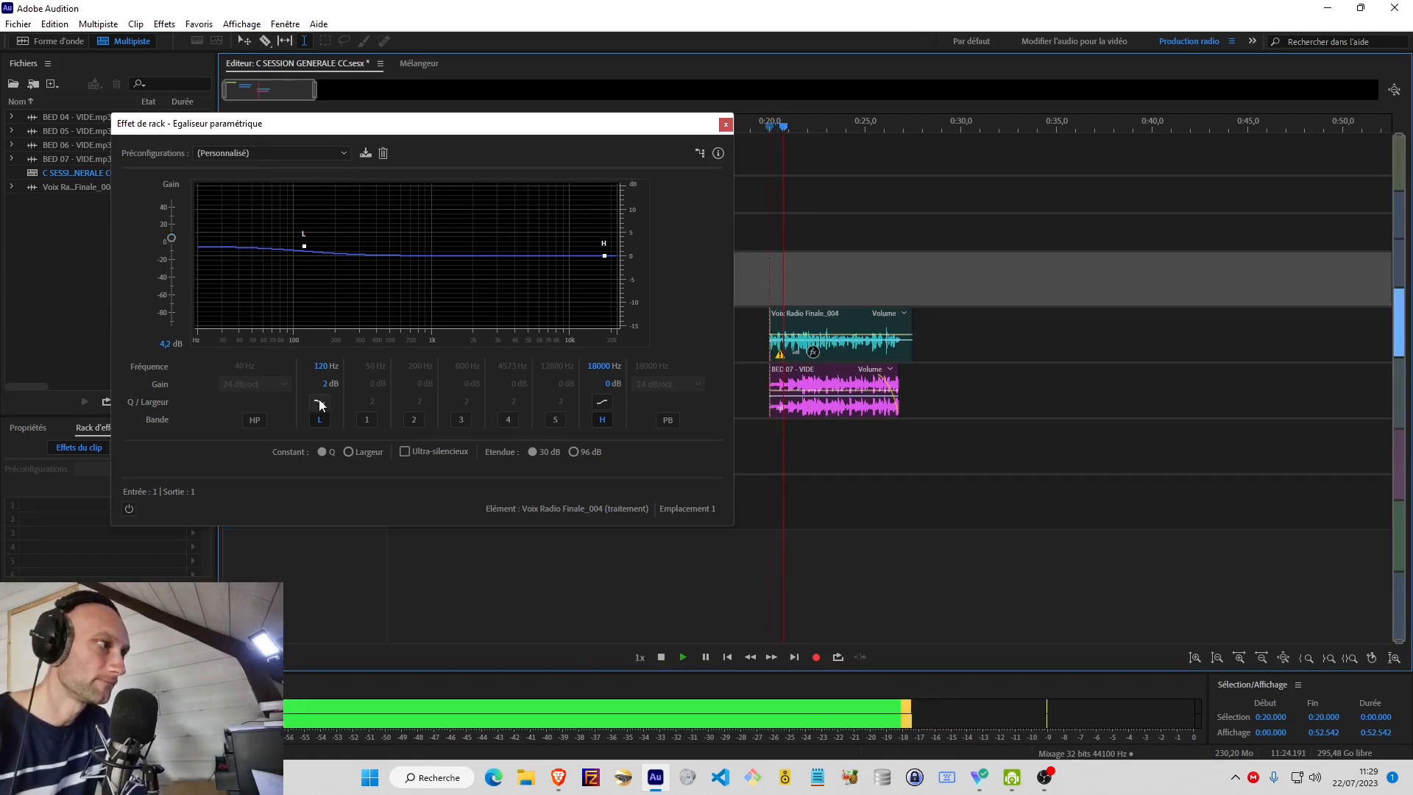
key("space")
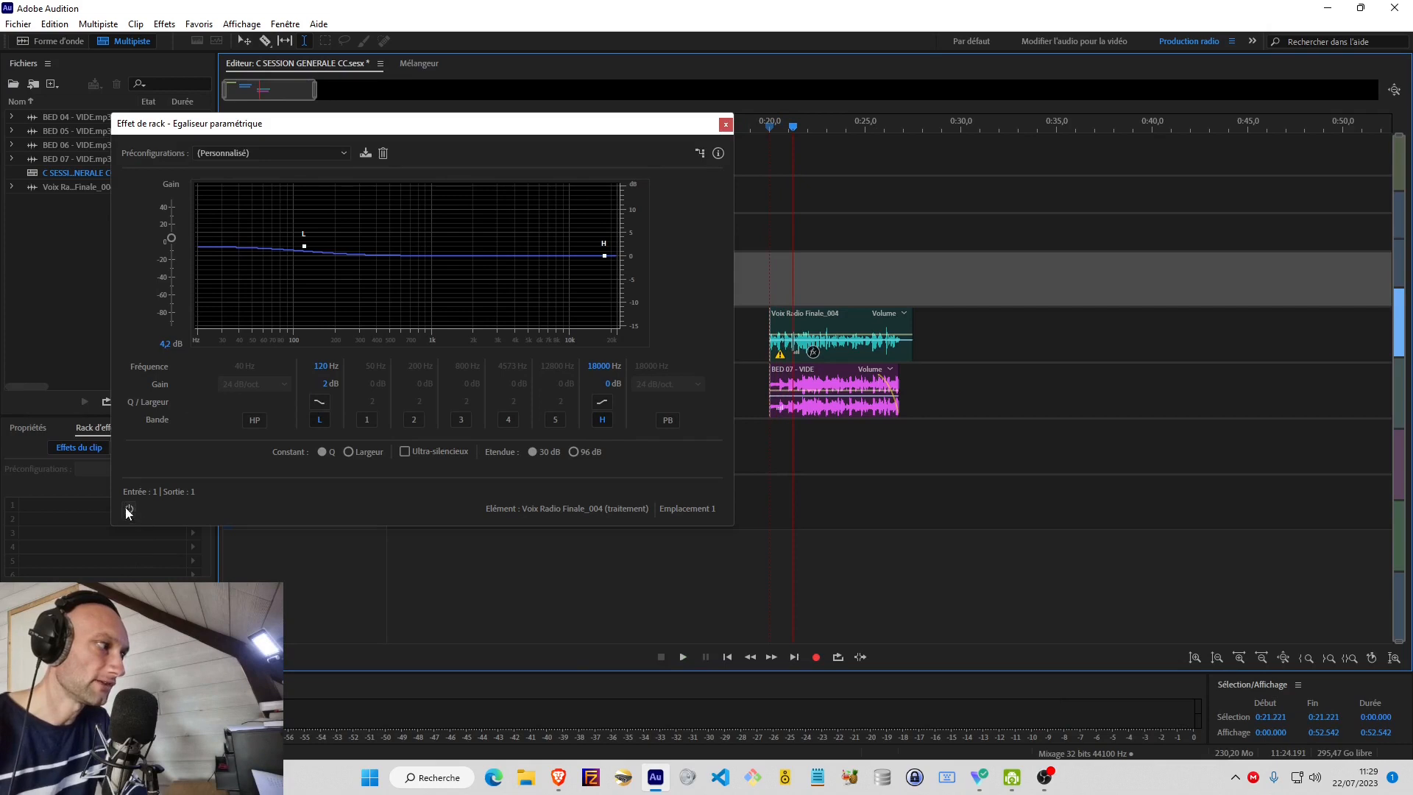
left_click(772, 287)
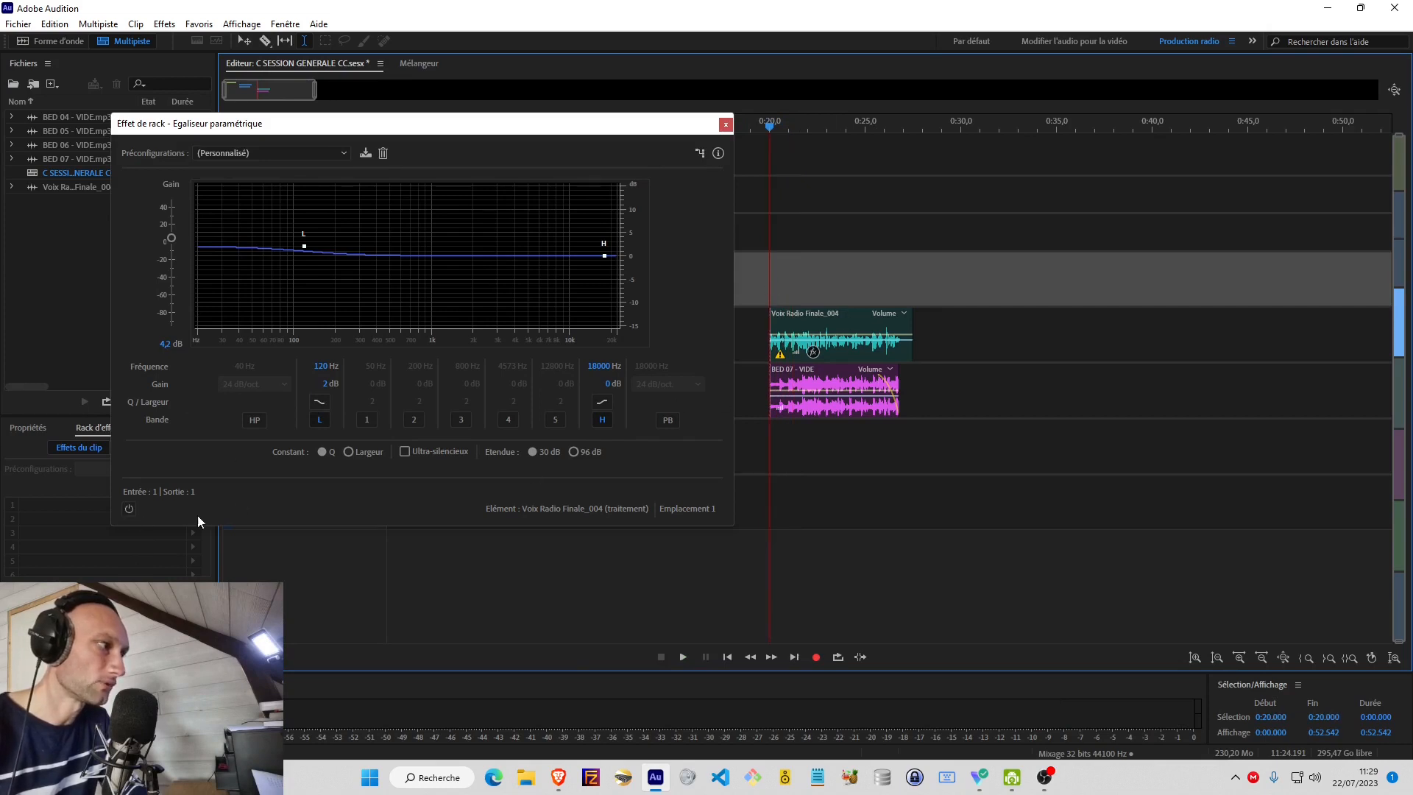
key("space")
left_click(129, 510)
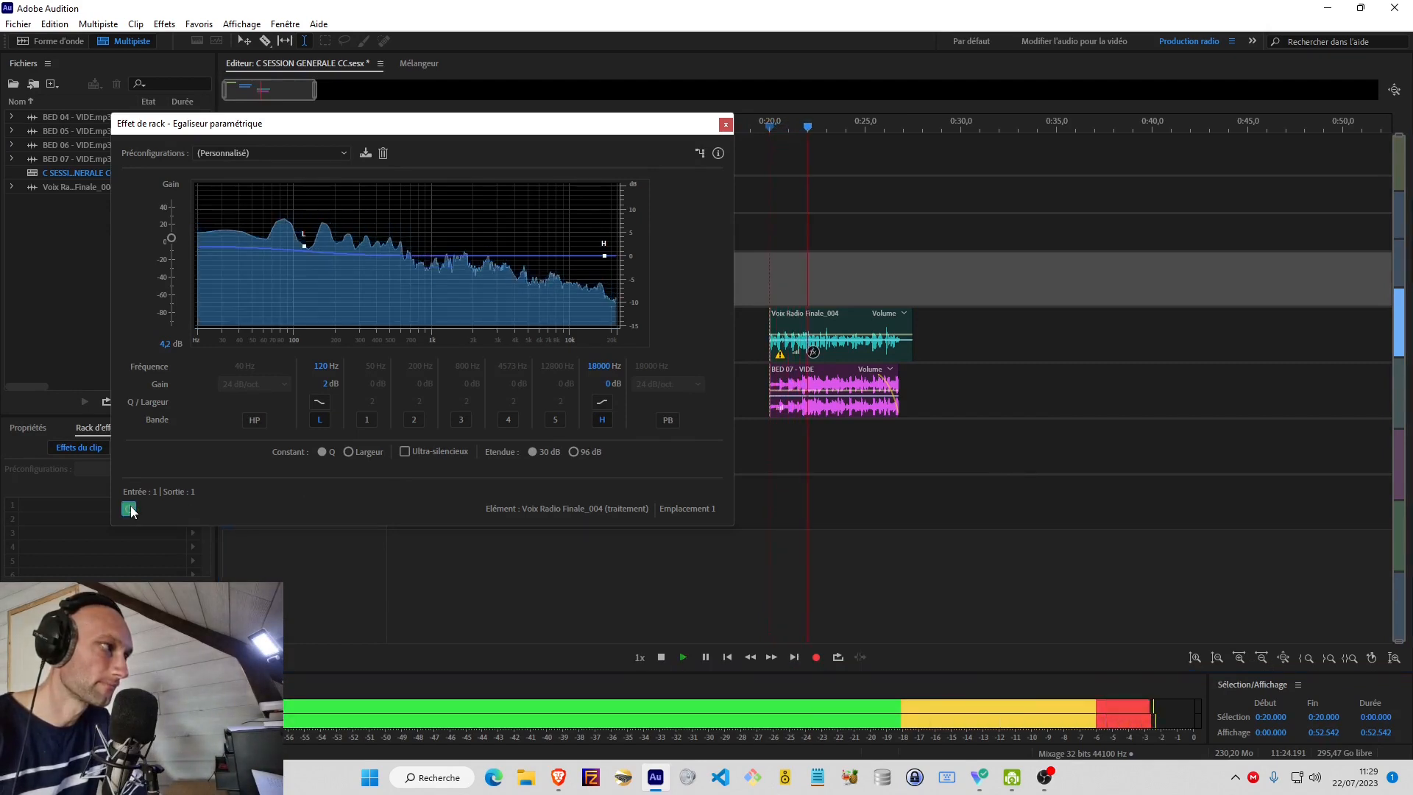
left_click(129, 509)
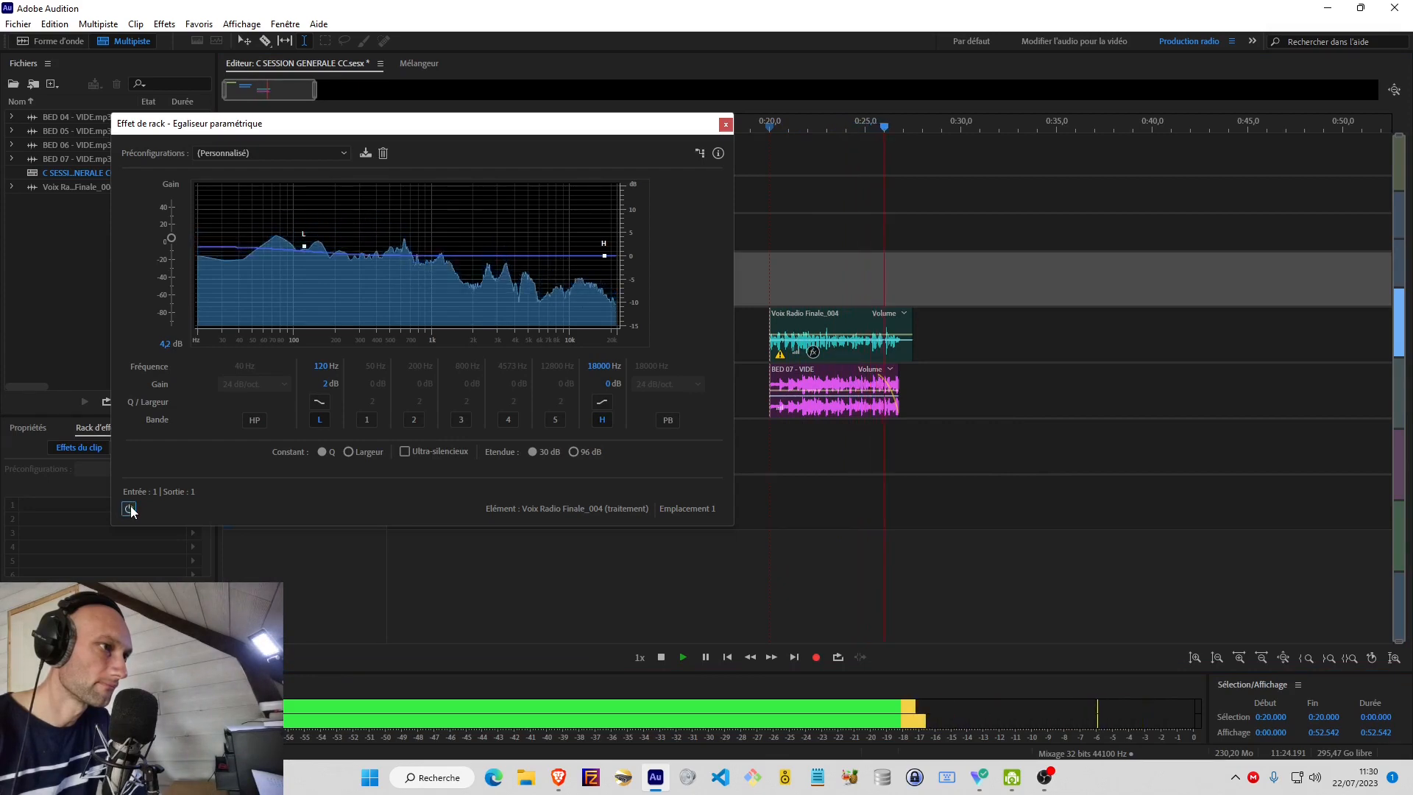
left_click(130, 508)
key("space")
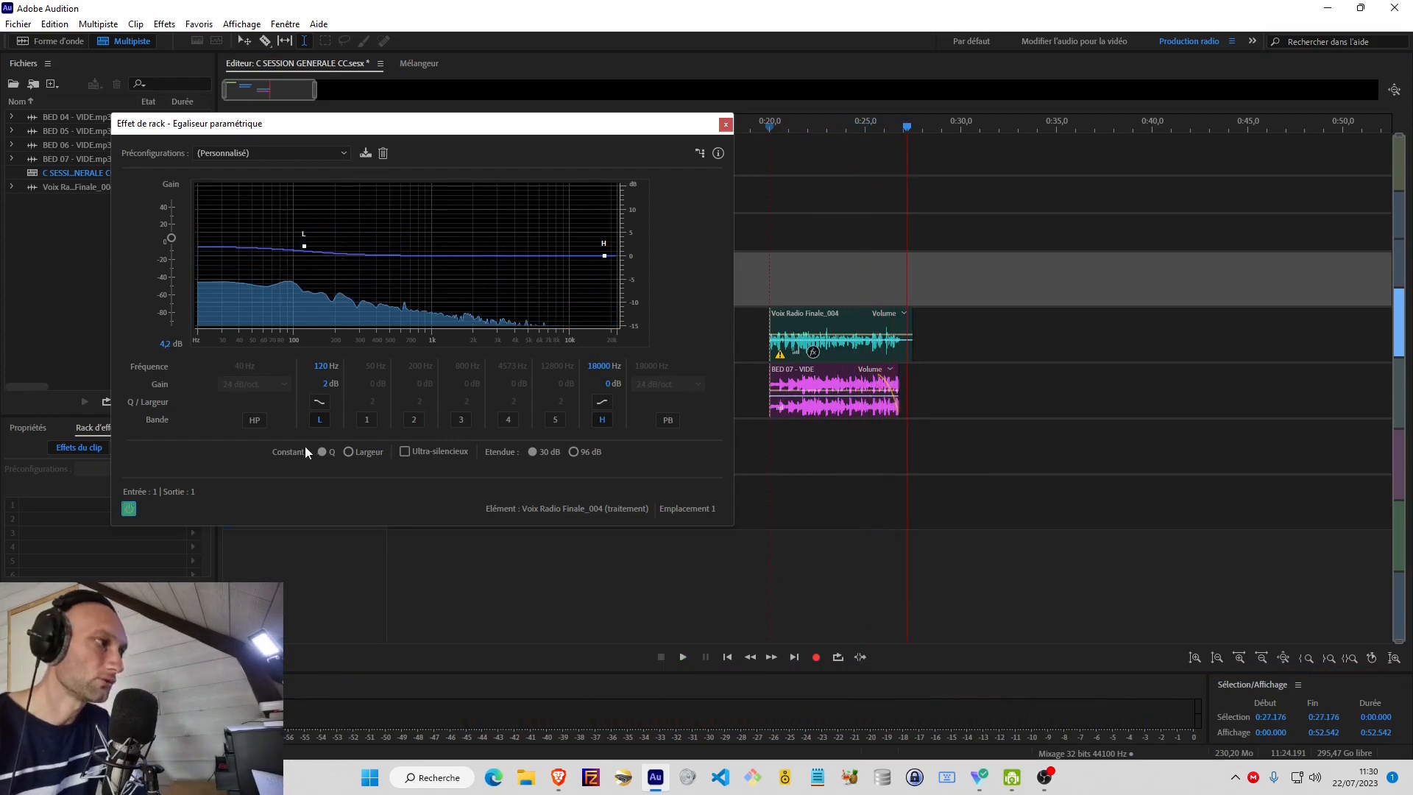
Play the voice from about 0:20 while trying the equalizer's L band at 2.9 dB of gain, and return that gain to 2 dB.
left_click(788, 264)
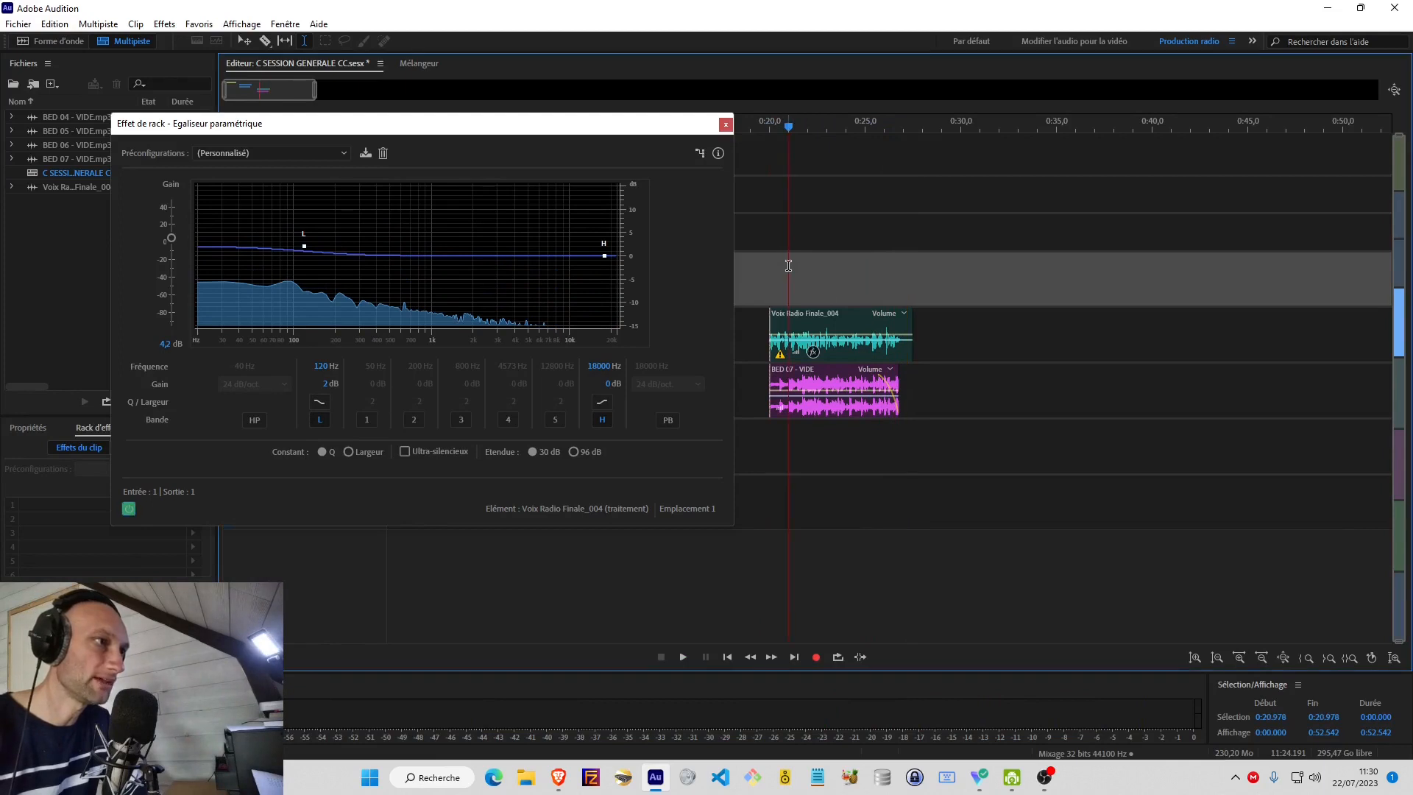
left_click(775, 265)
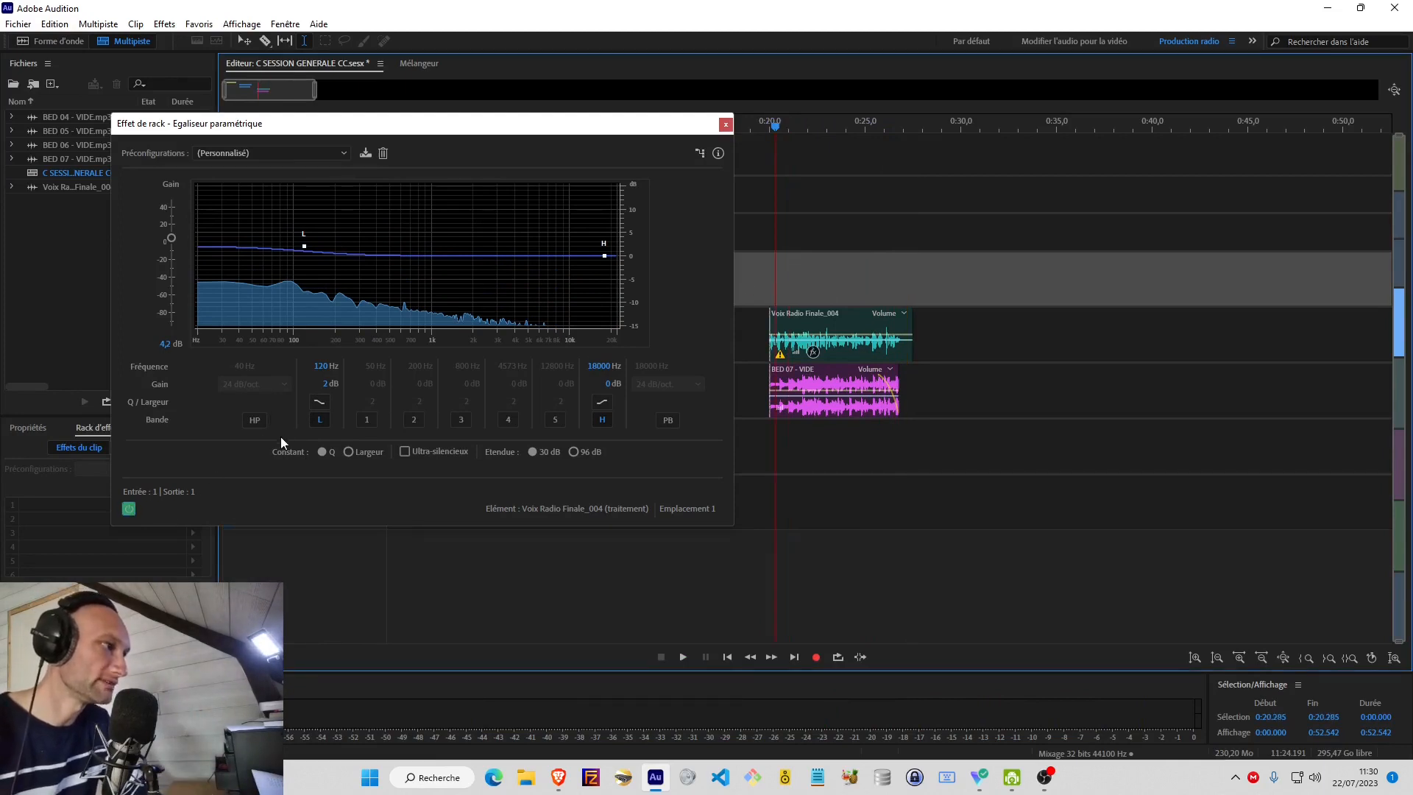
key("space")
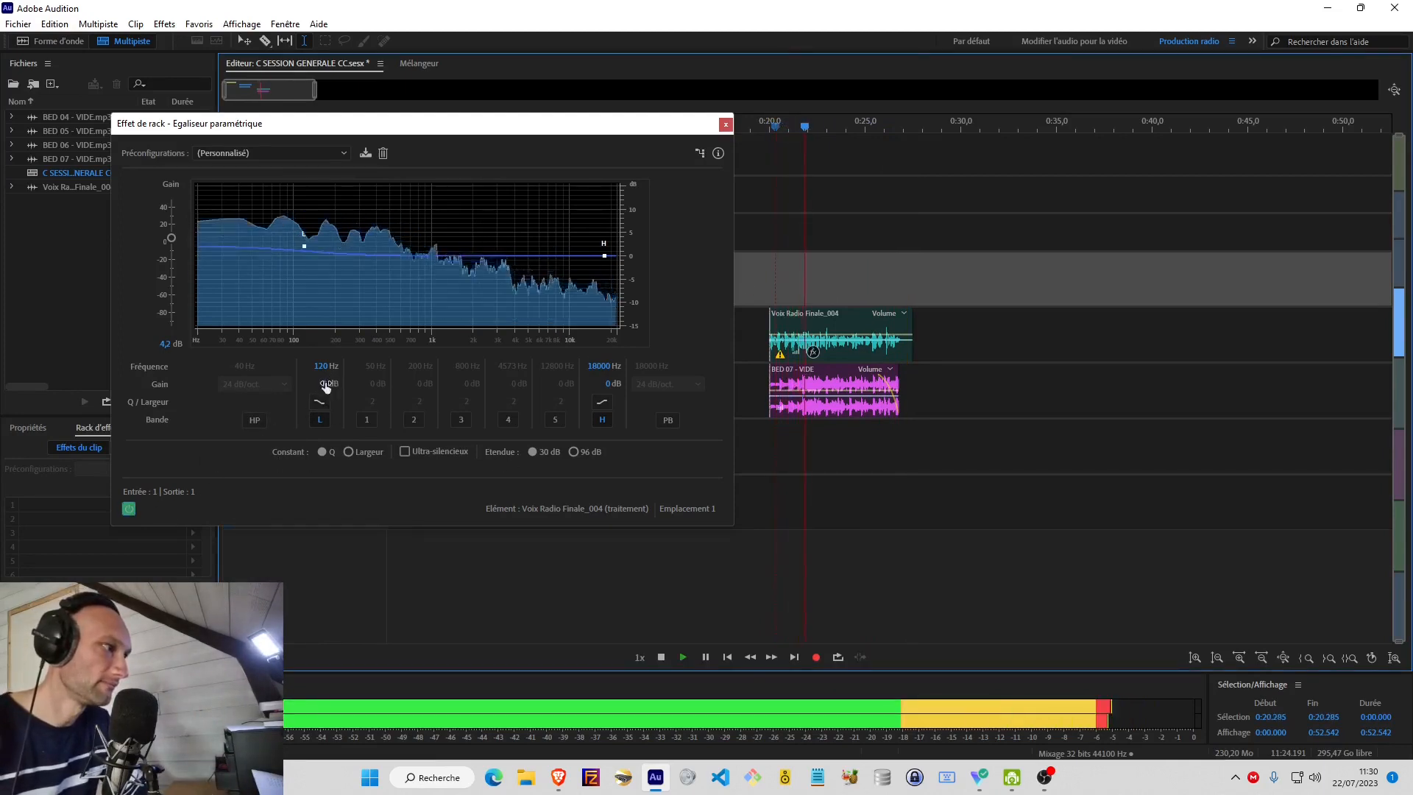
mouse_move(326, 386)
left_mouse_down()
mouse_move(423, 391)
mouse_move(340, 390)
left_mouse_up()
key("space")
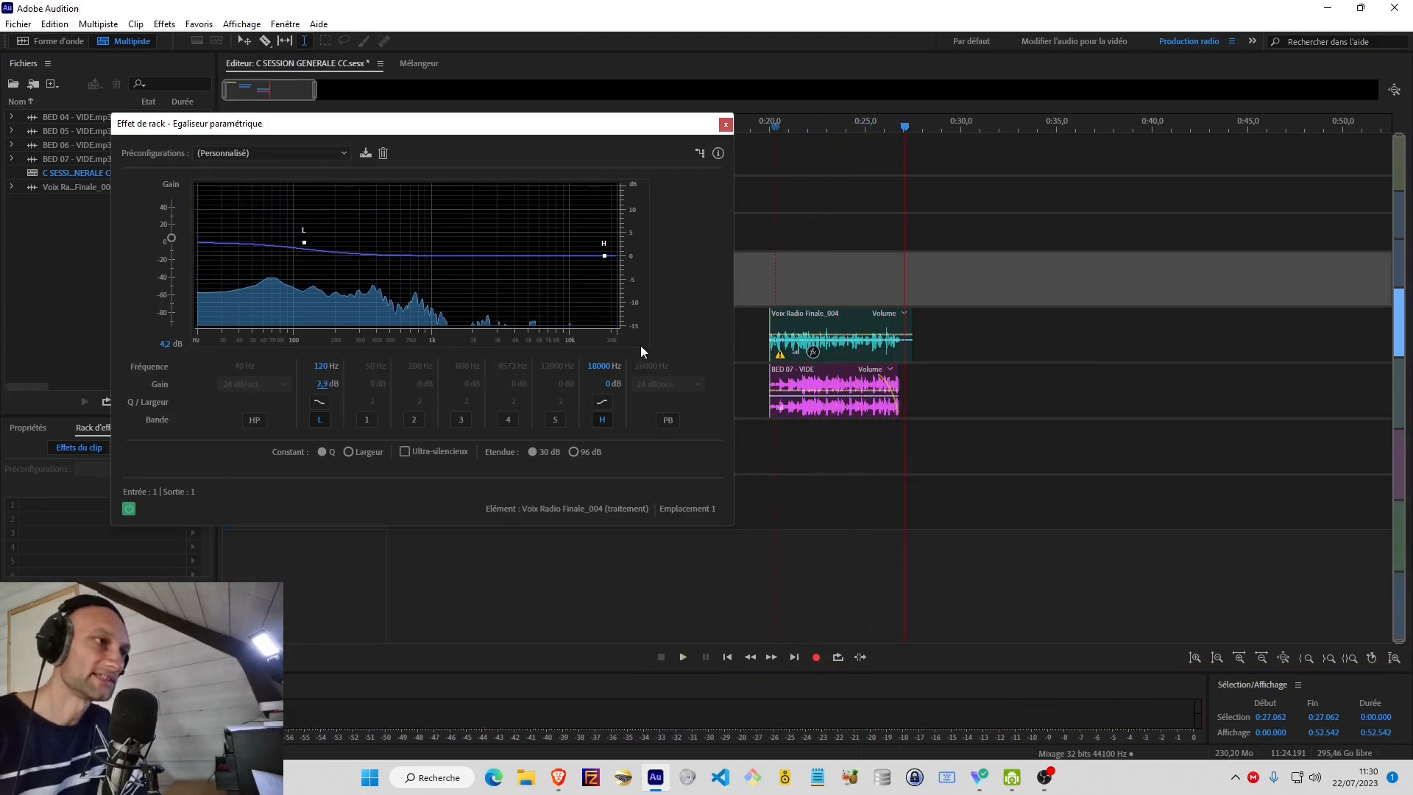
left_click(323, 383)
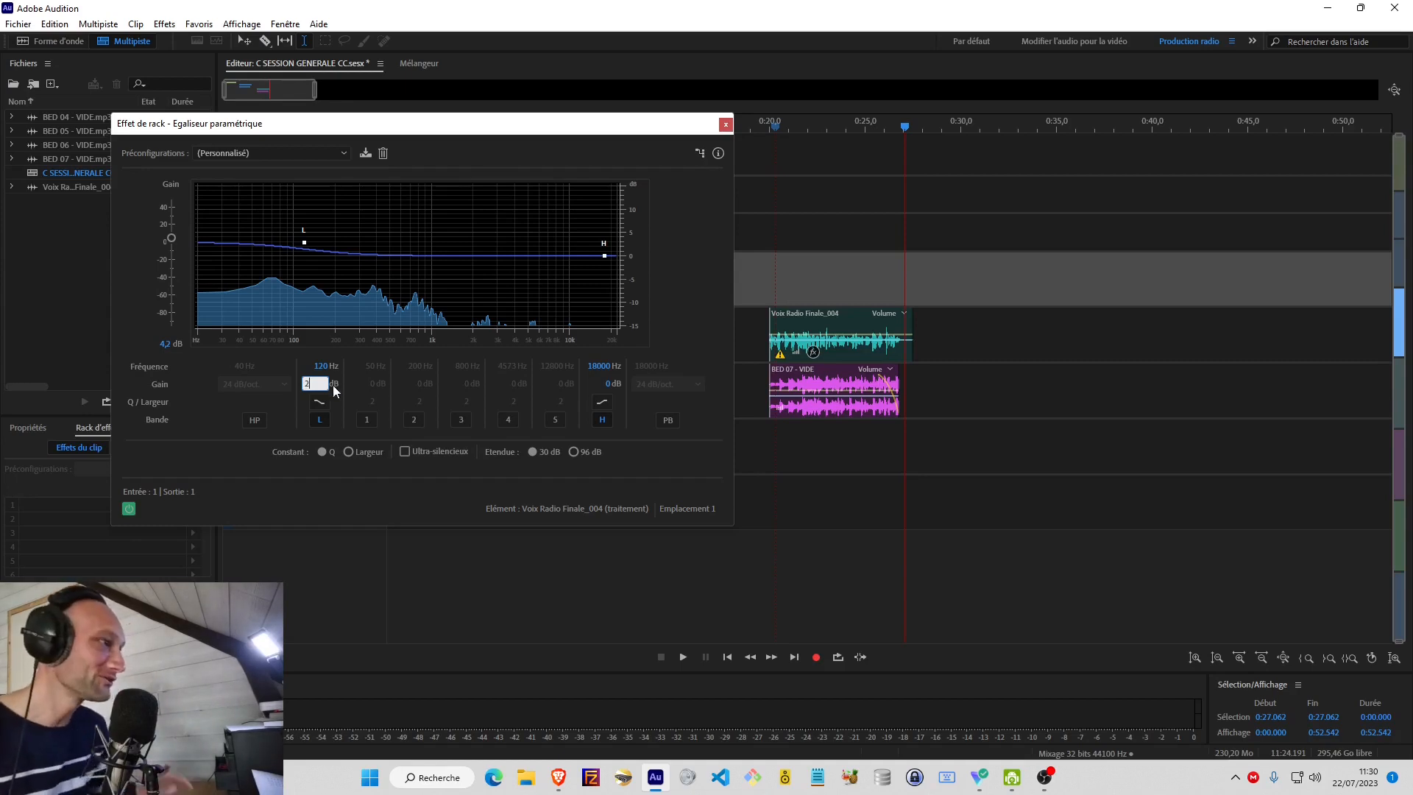
key("Return")
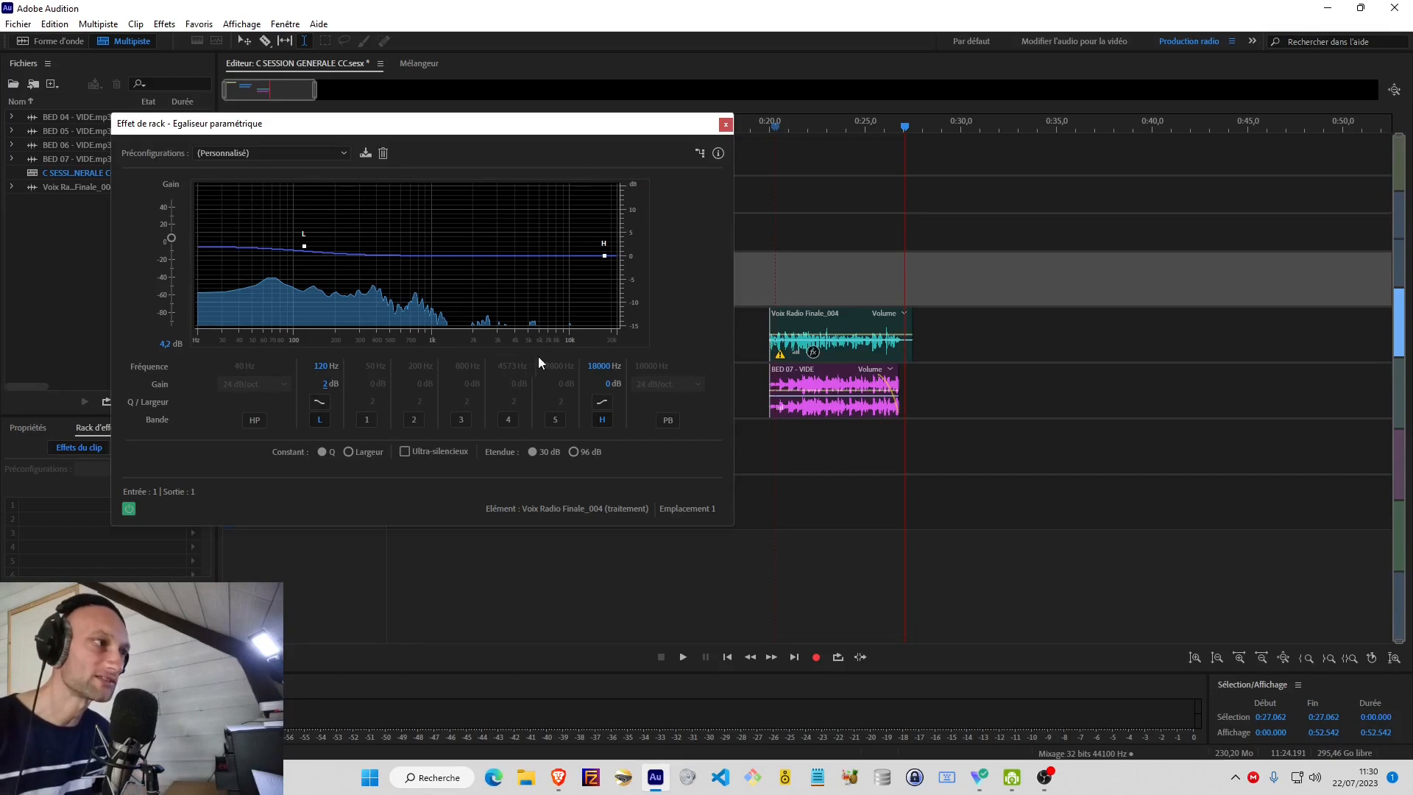
Set the equalizer's H band to 6000 Hz with 2.1 dB of gain.
left_click_drag(604, 367, 579, 372)
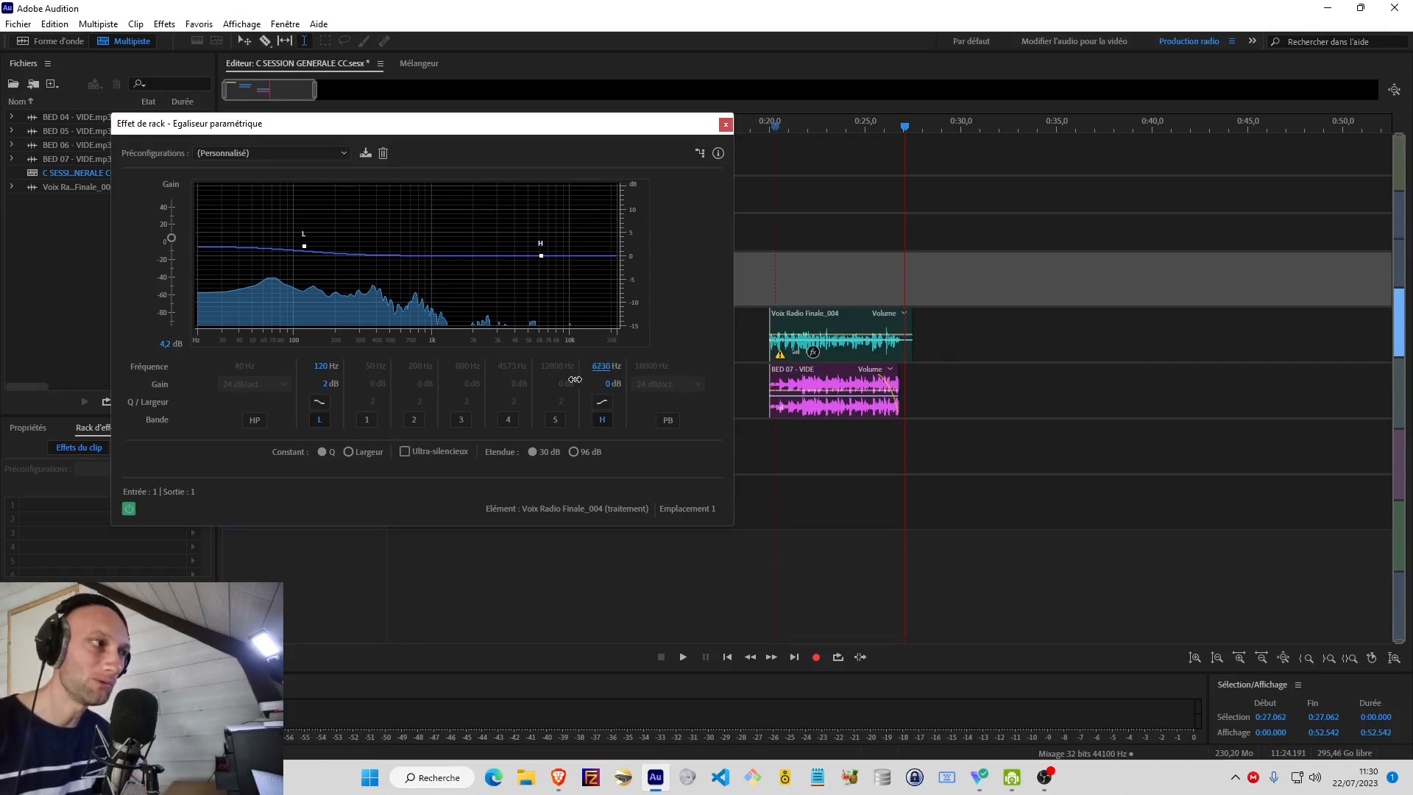
left_click_drag(573, 380, 574, 380)
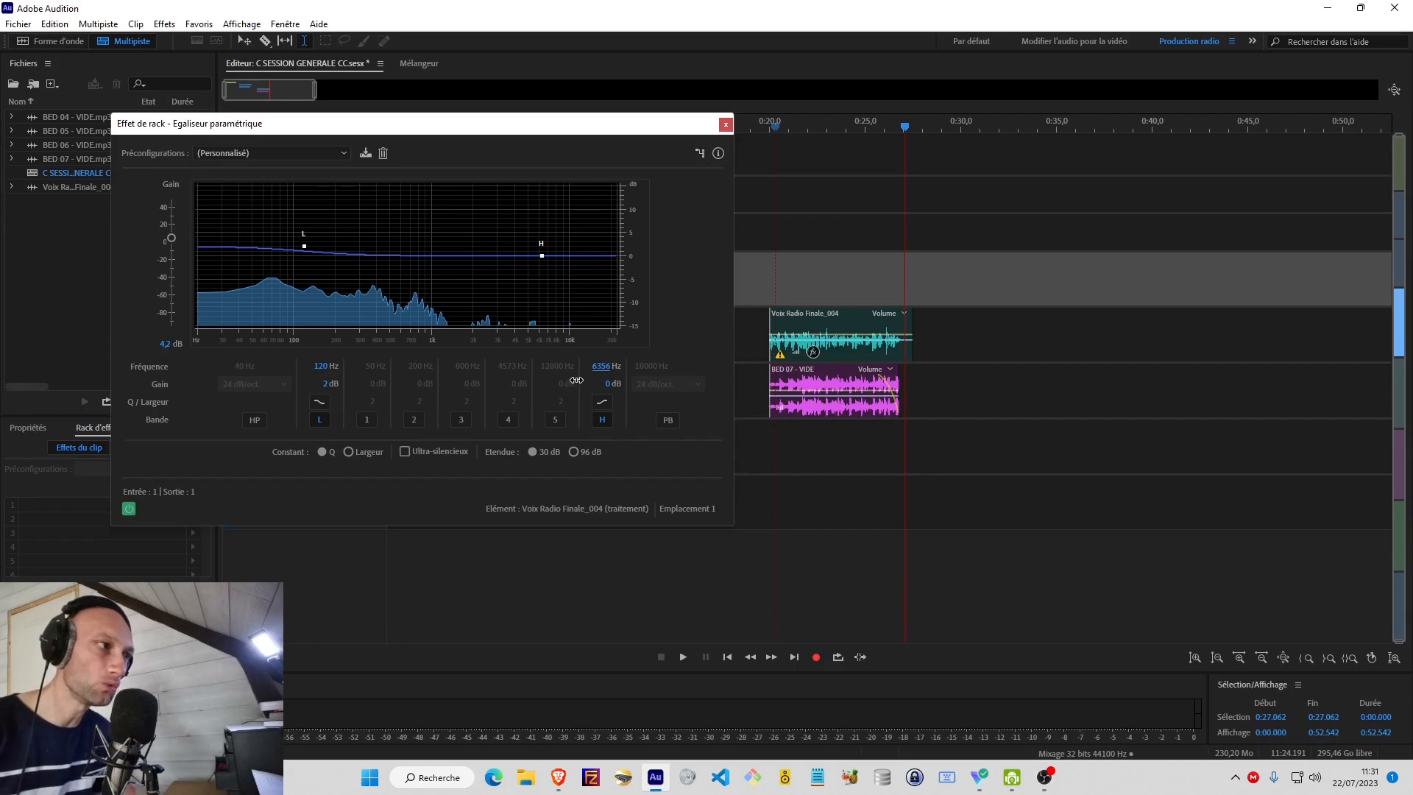
type("6000")
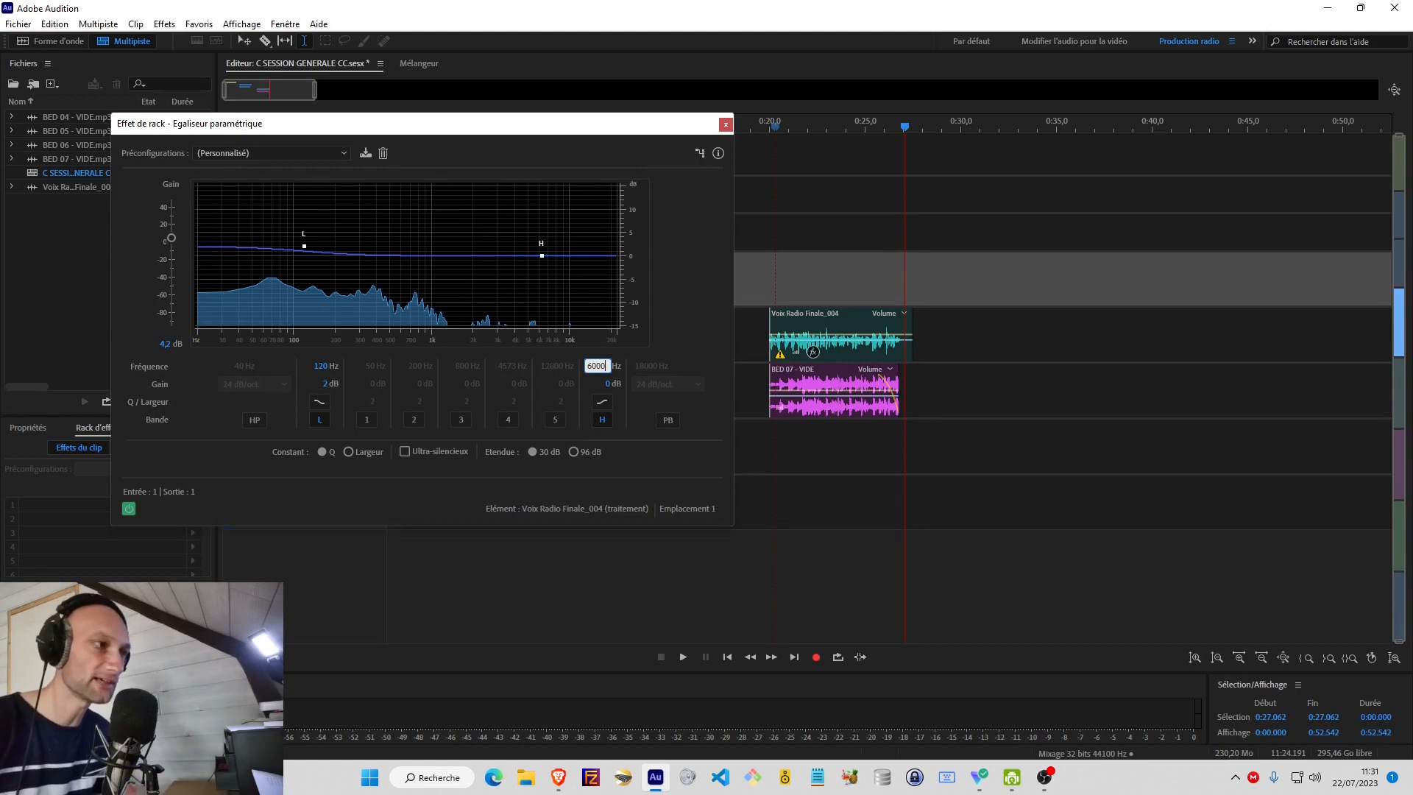
key("Return")
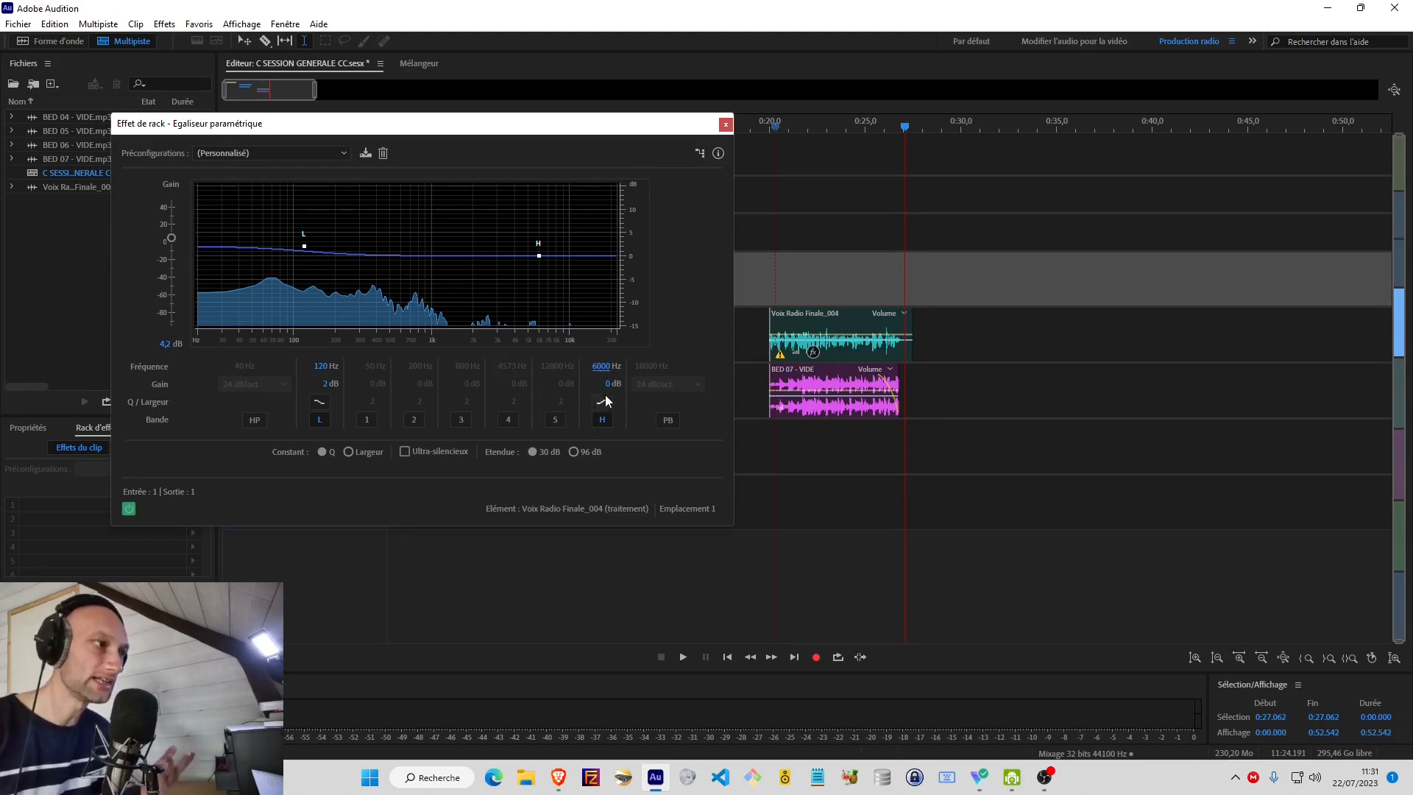
left_click_drag(608, 385, 629, 388)
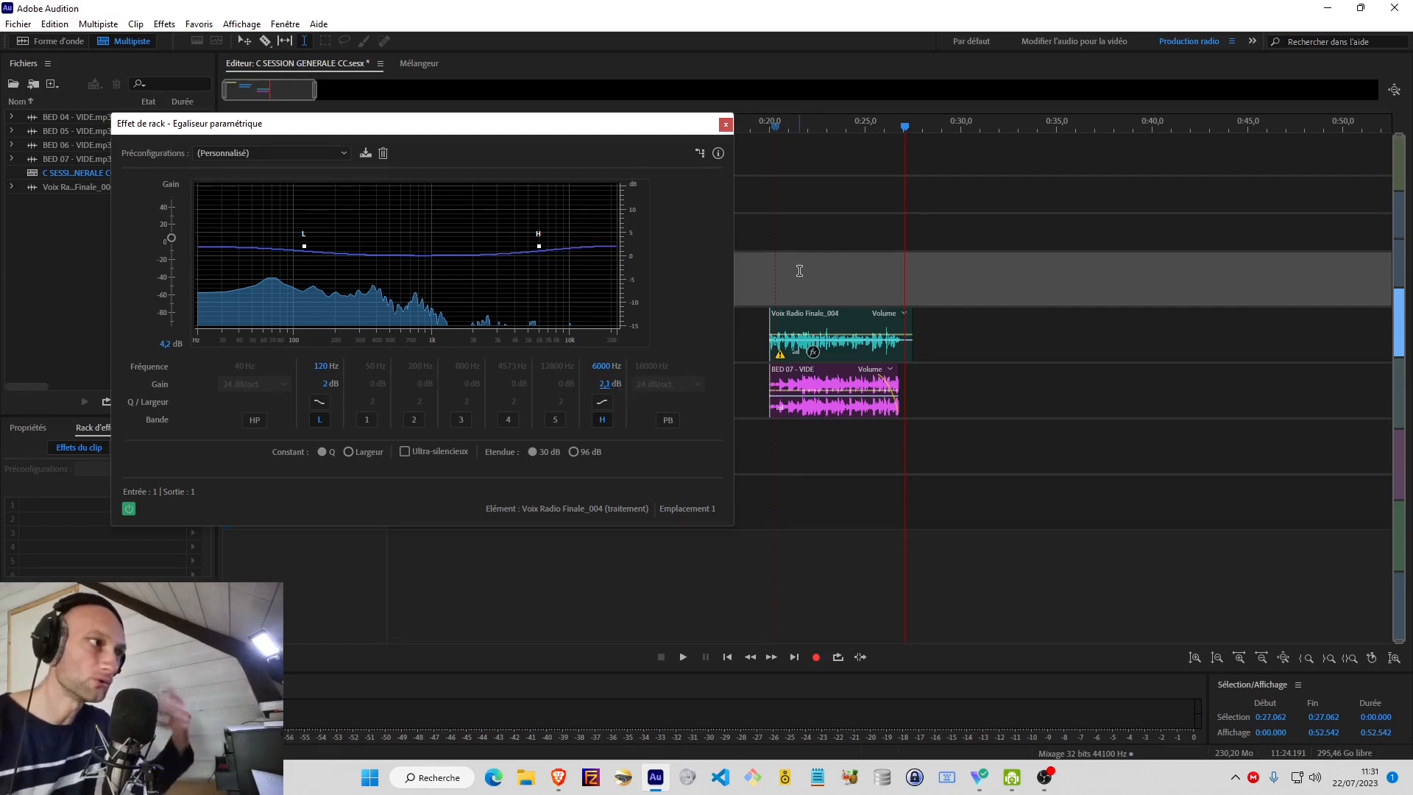
Play the voice from 0:20 while raising the H band's gain to 5.8 dB.
left_click(774, 290)
key("space")
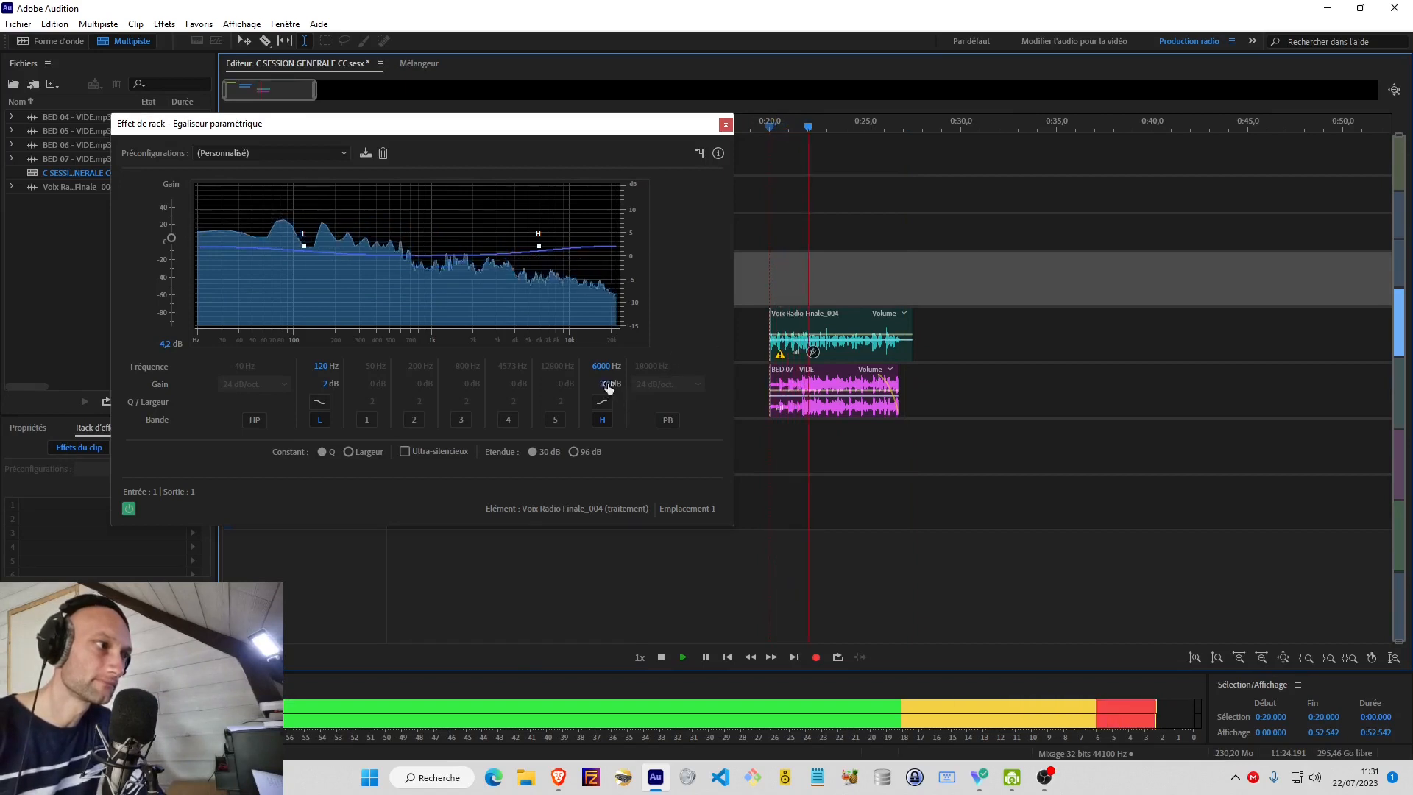
left_click_drag(606, 383, 636, 385)
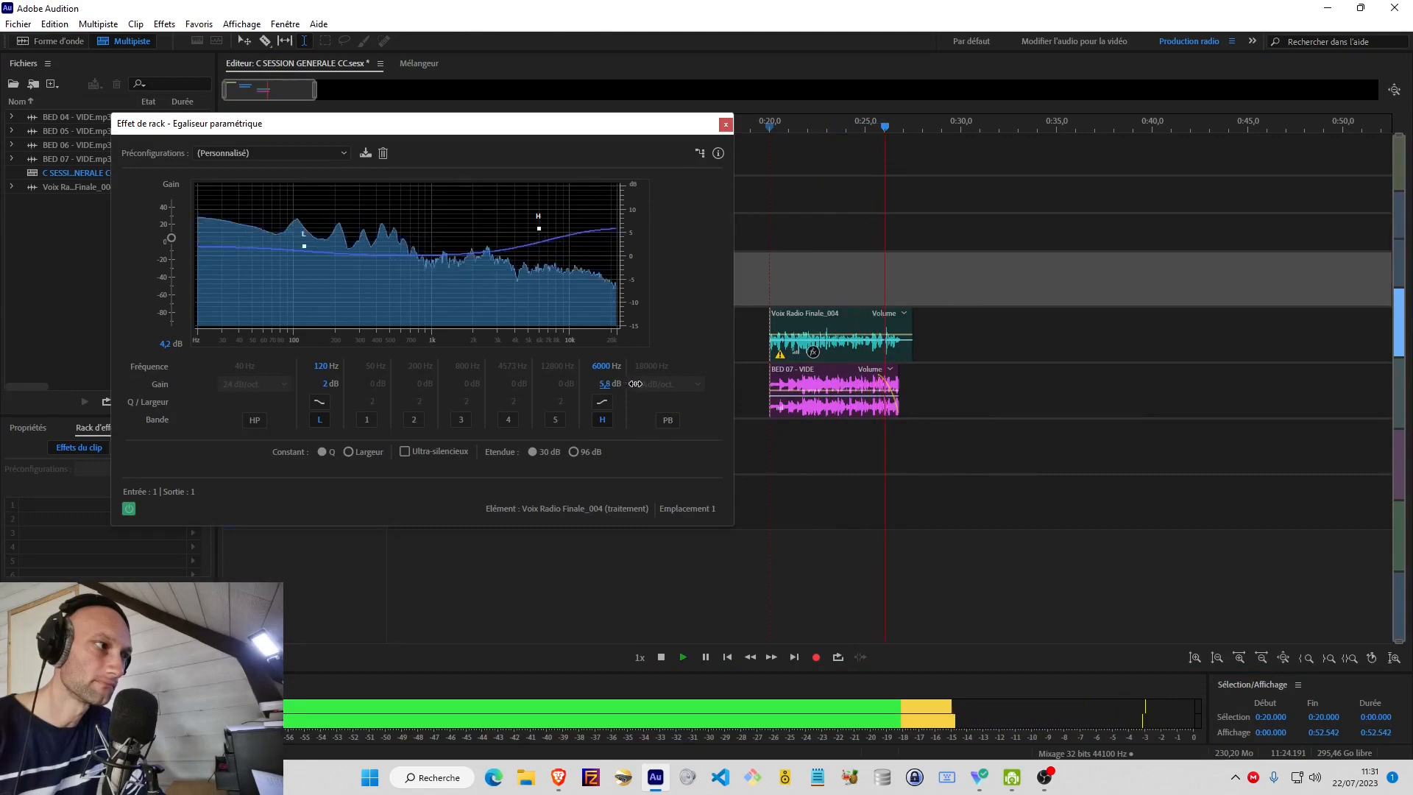
key("space")
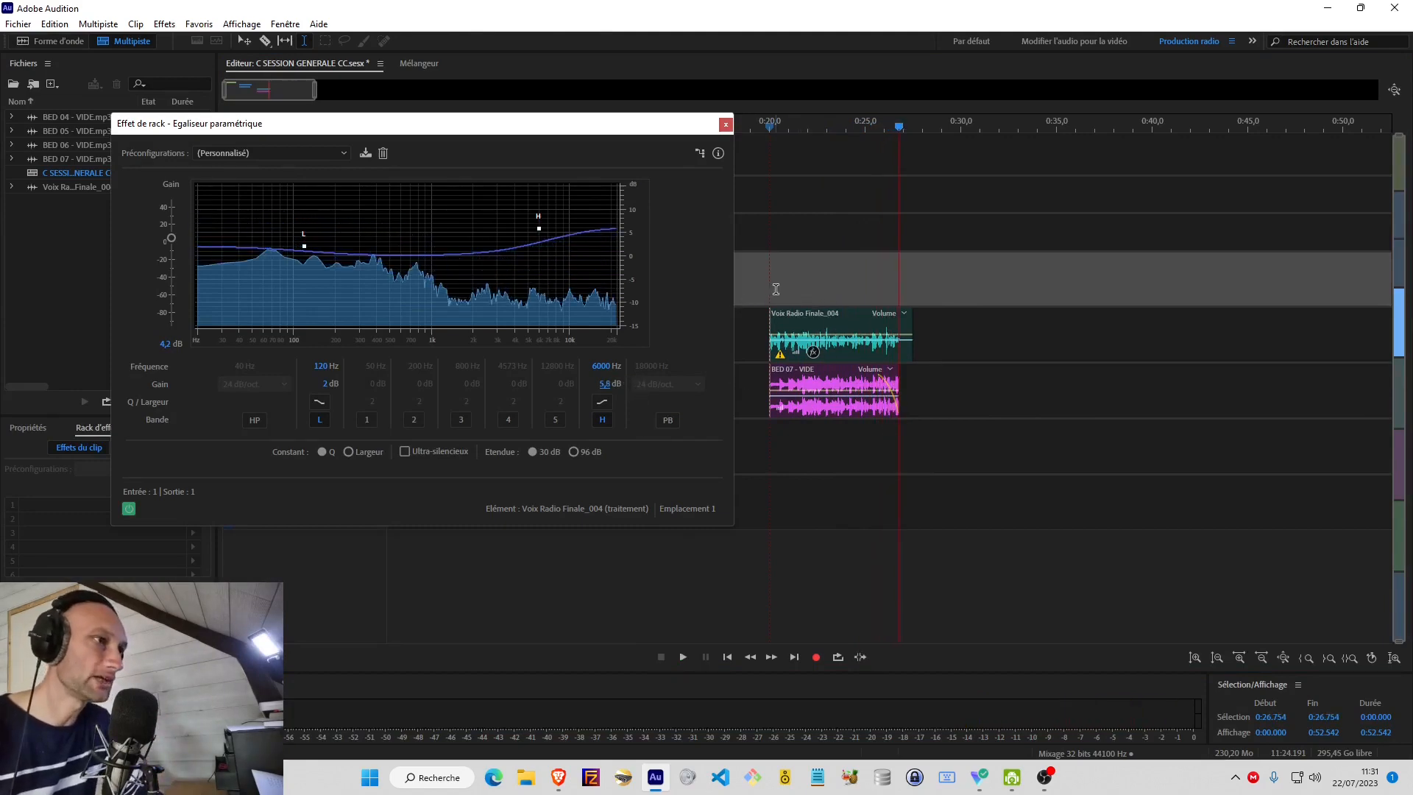
Bypass the equalizer and play from just before 0:20, switching the effect on and off to compare, and leave it enabled.
left_click(129, 509)
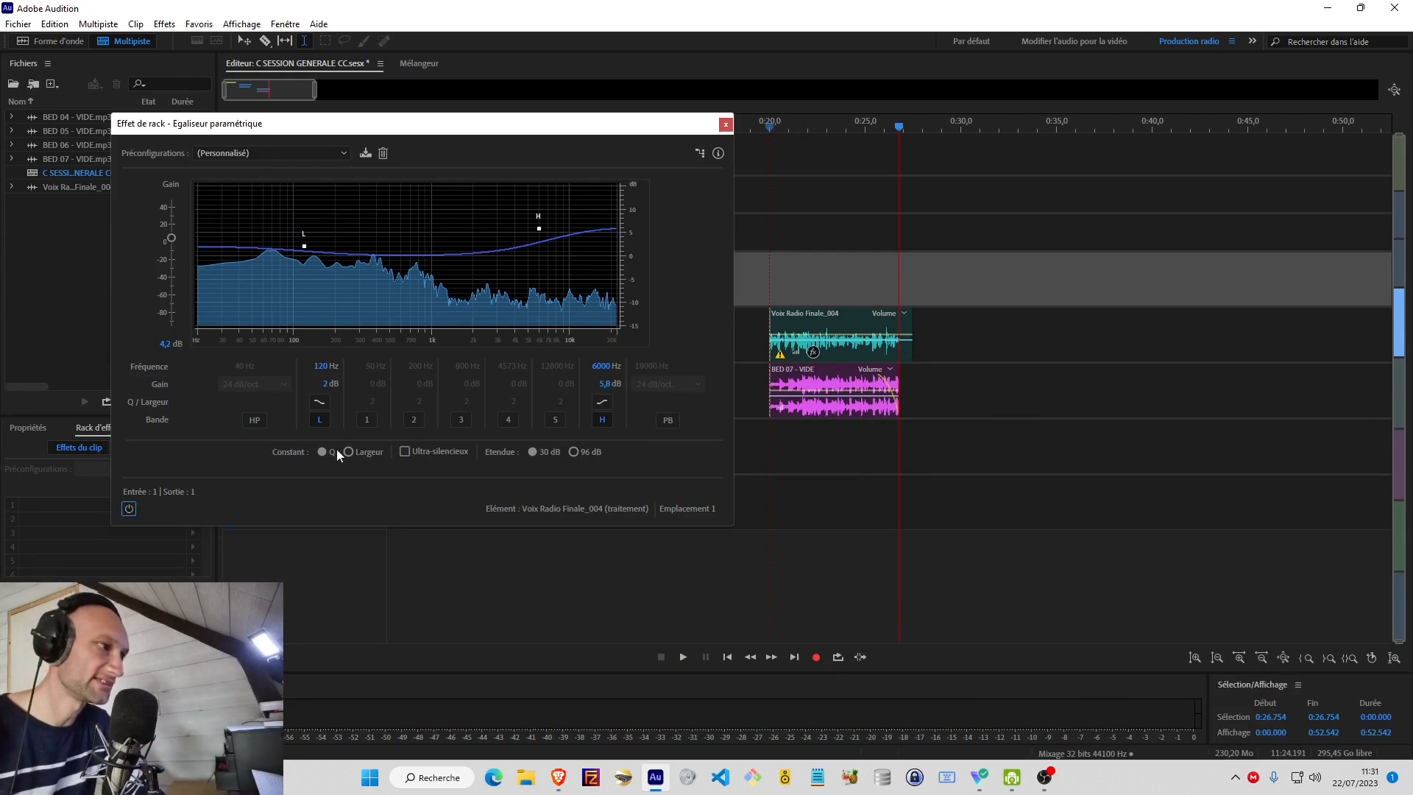
left_click(763, 281)
key("space")
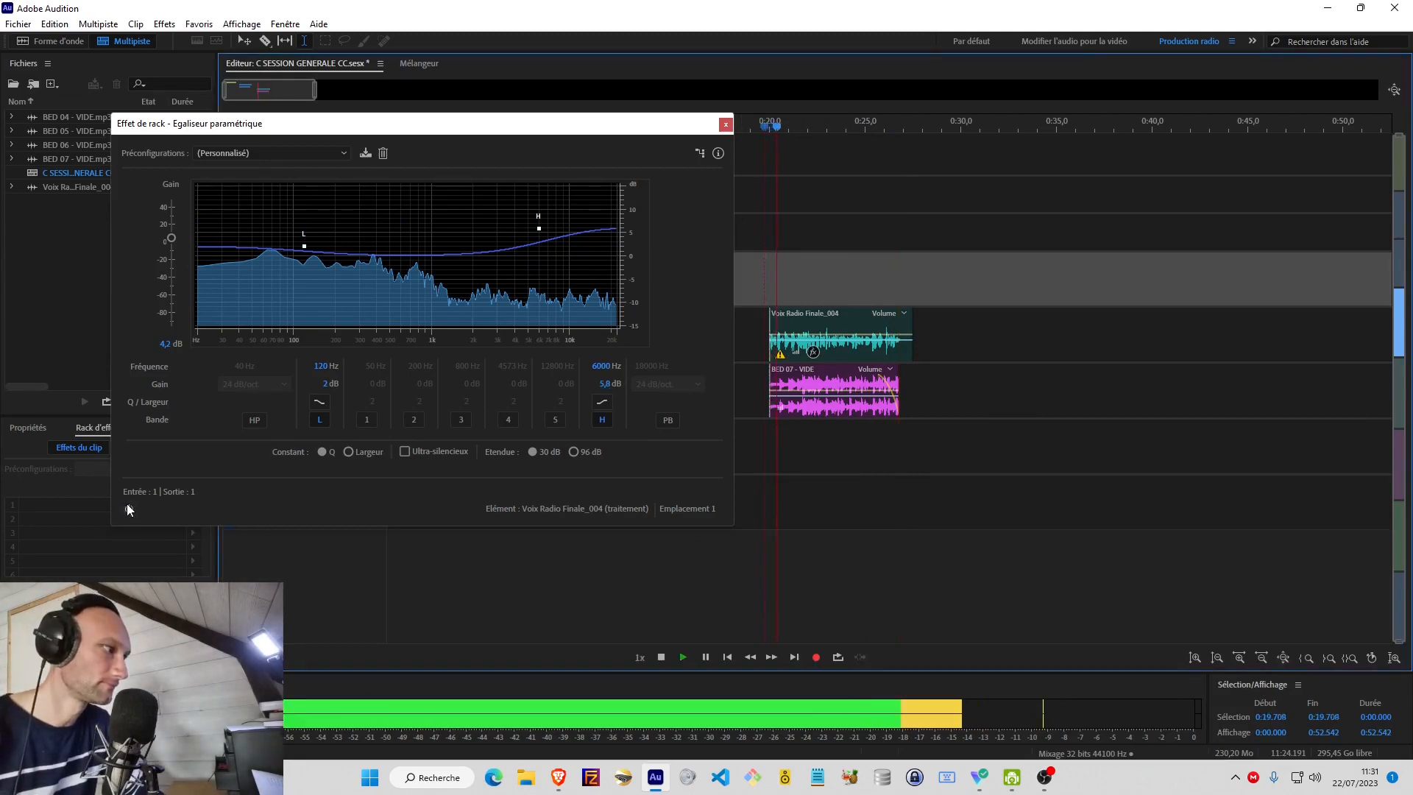
left_click(128, 508)
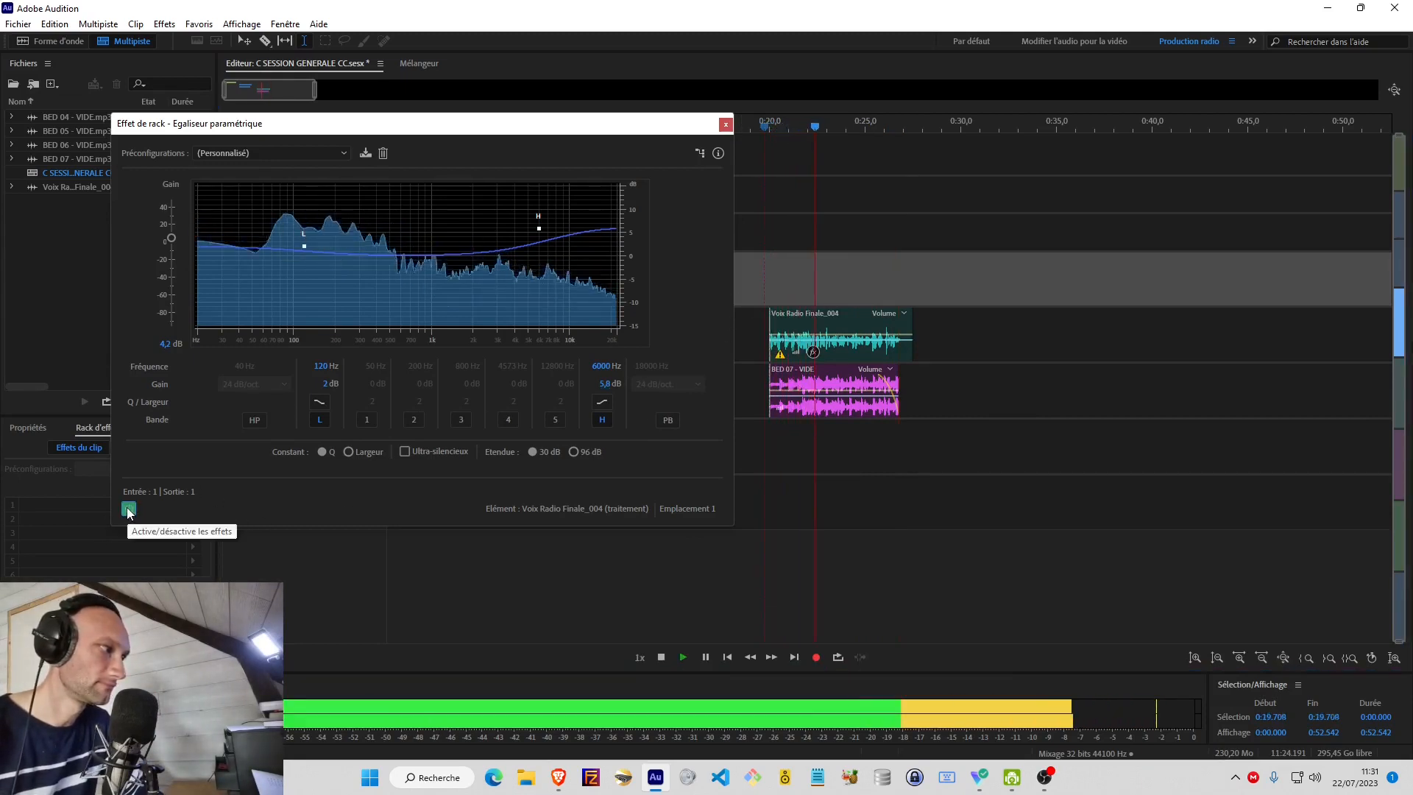
left_click(128, 509)
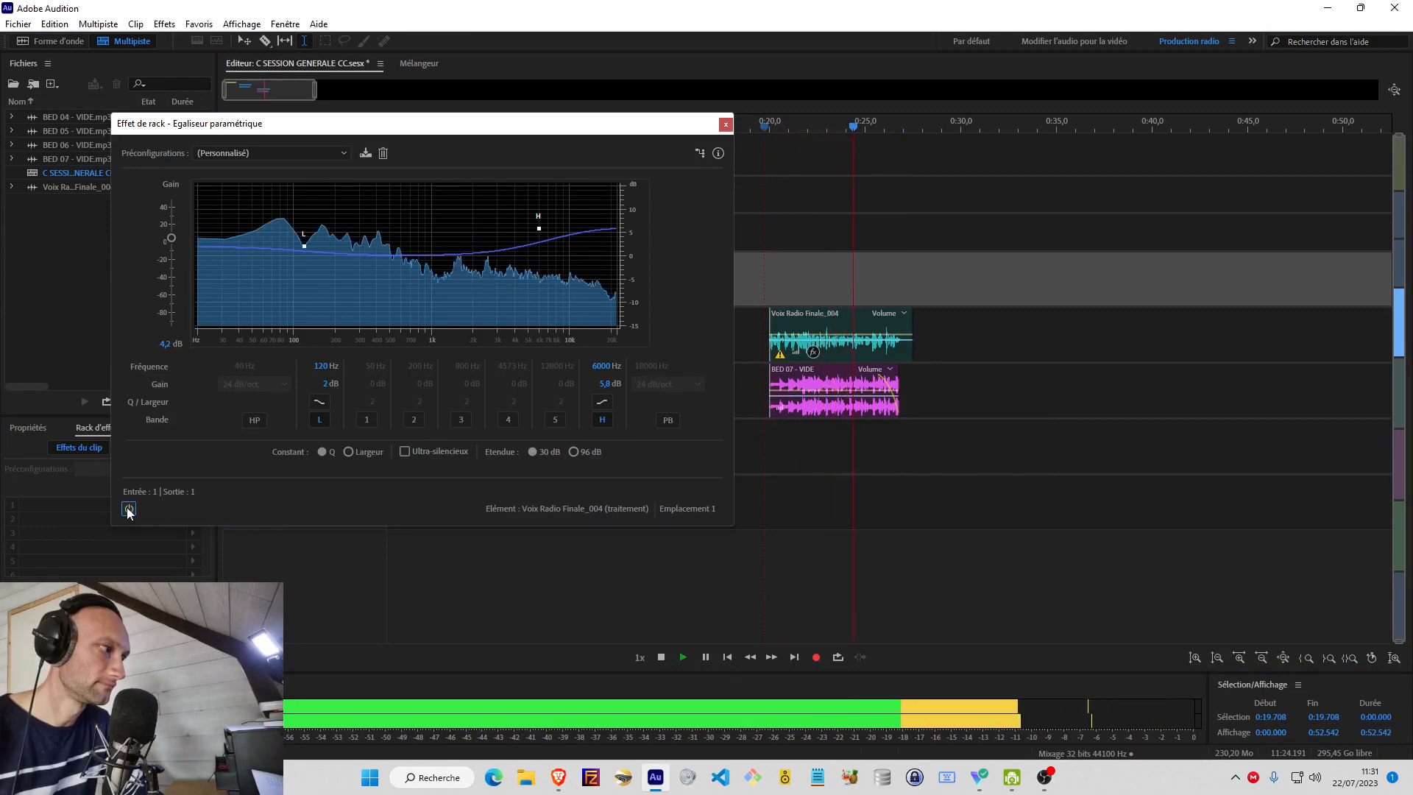
left_click(128, 508)
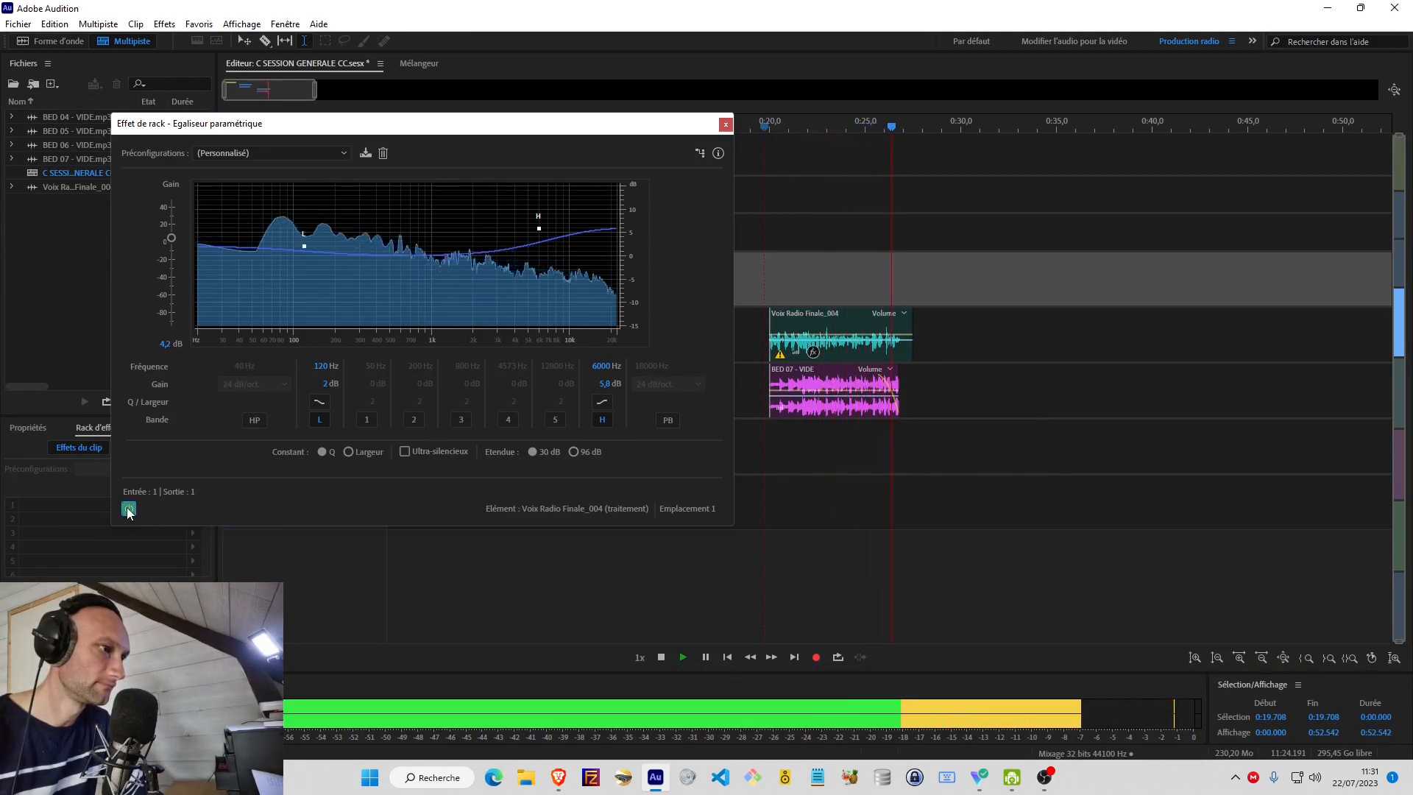
key("space")
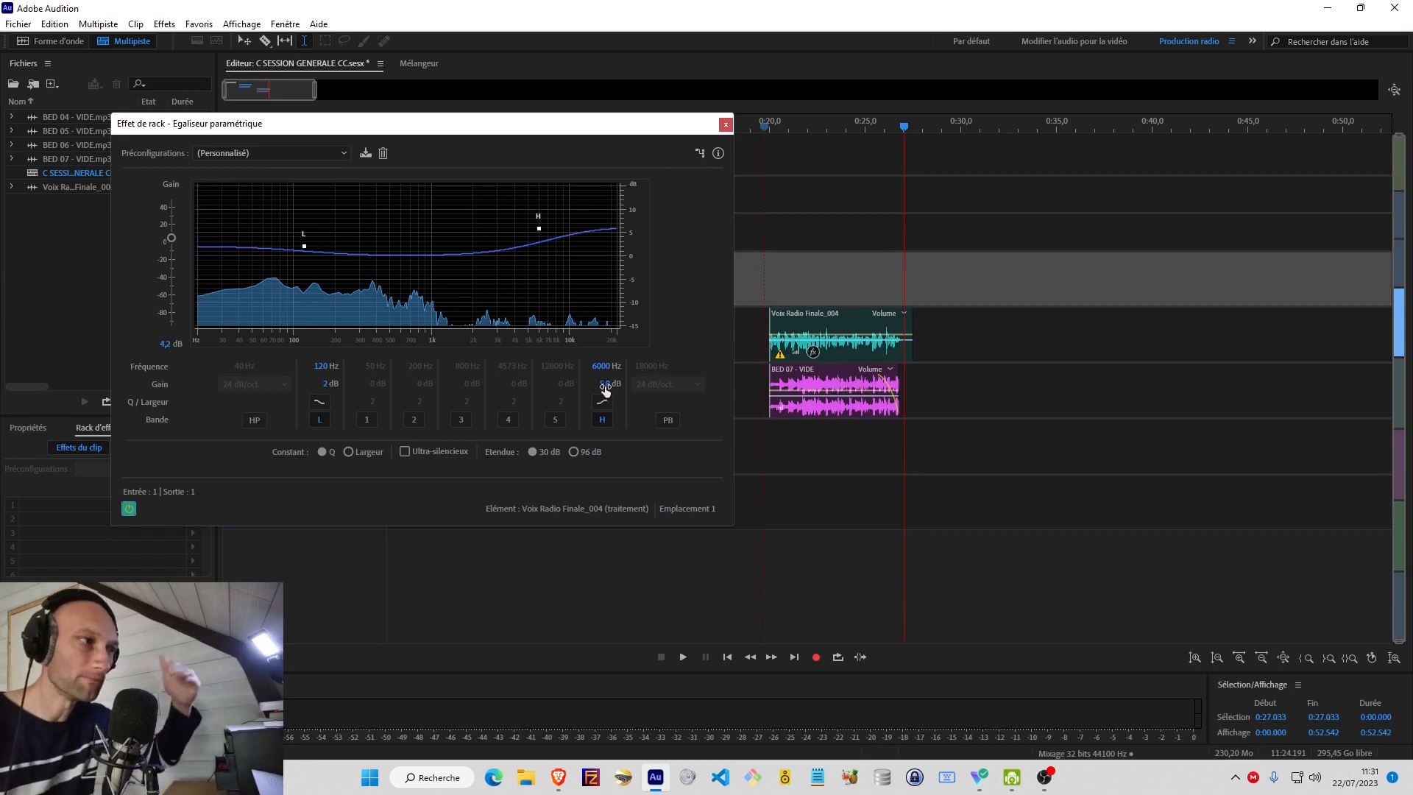
Raise the H band's gain to 8.5 dB and play from 0:20 while switching the equalizer on and off, leaving it bypassed.
left_click_drag(609, 385, 628, 385)
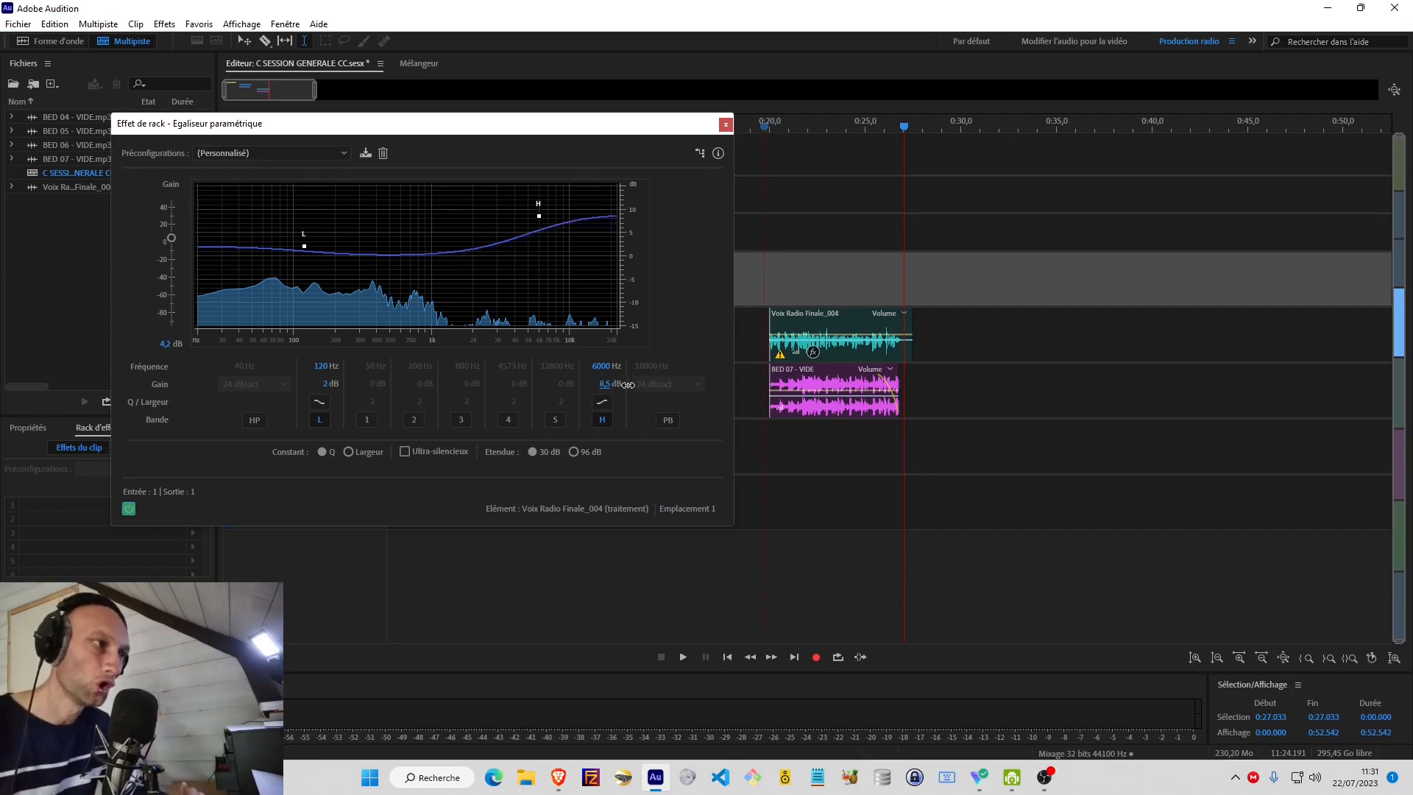
left_click(769, 287)
key("space")
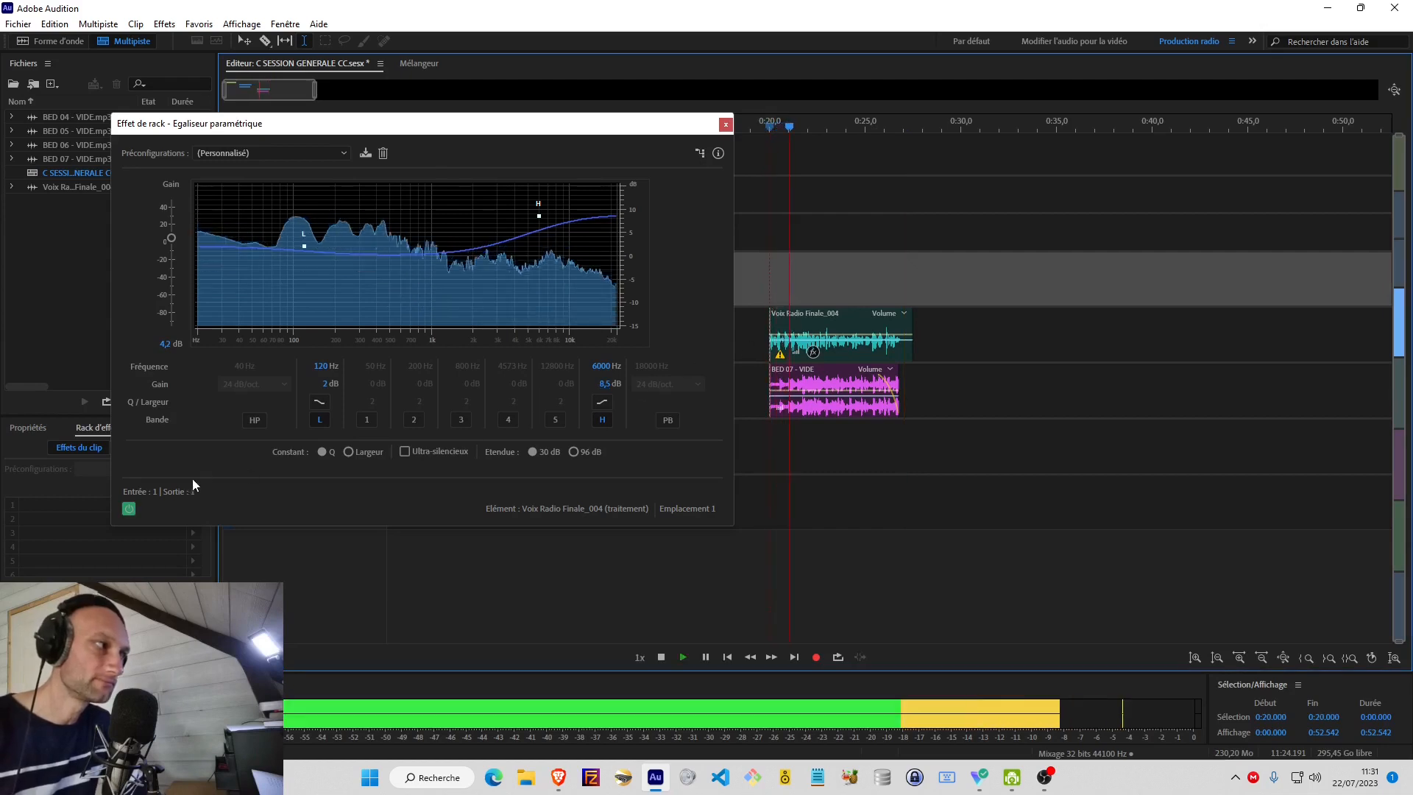
left_click(132, 506)
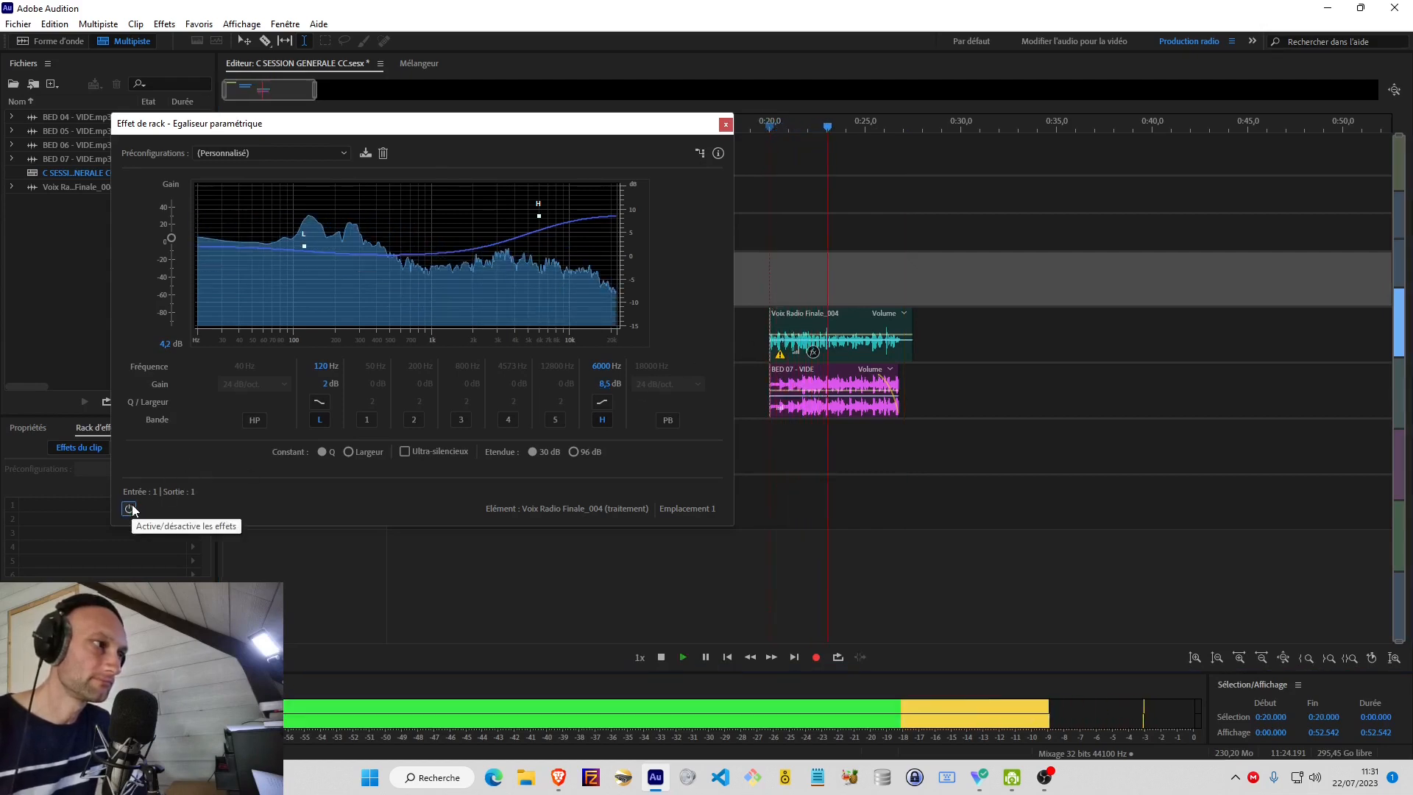
left_click(131, 506)
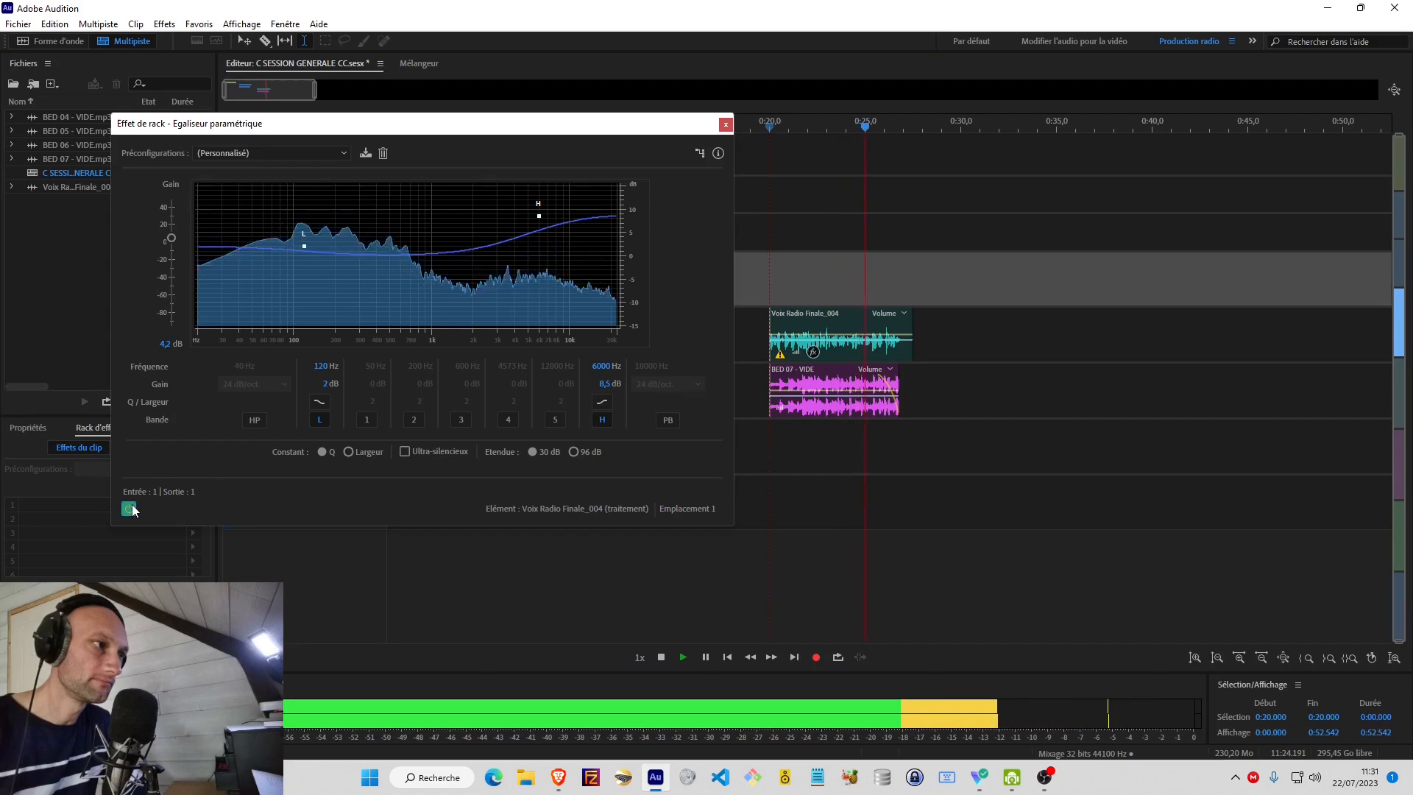
left_click(129, 509)
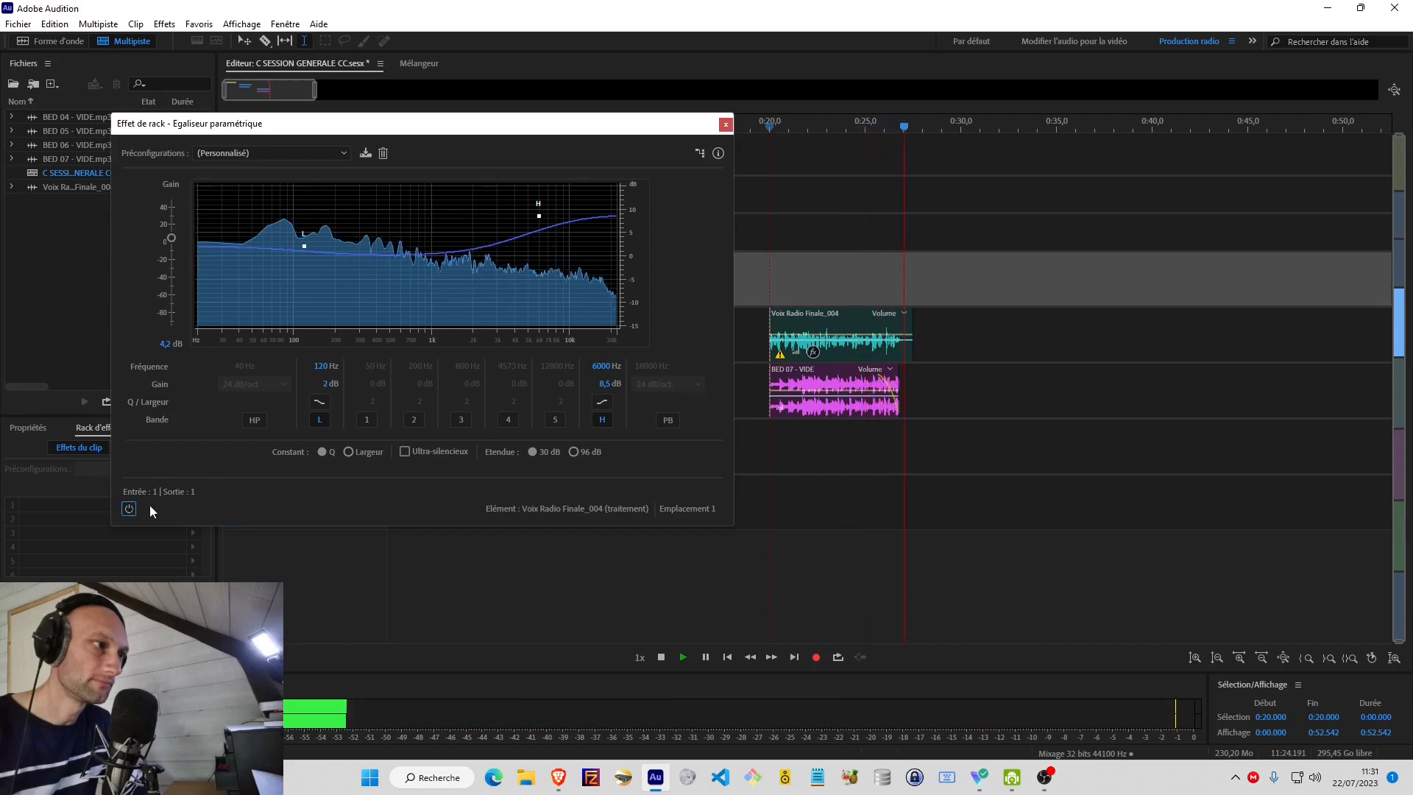
key("space")
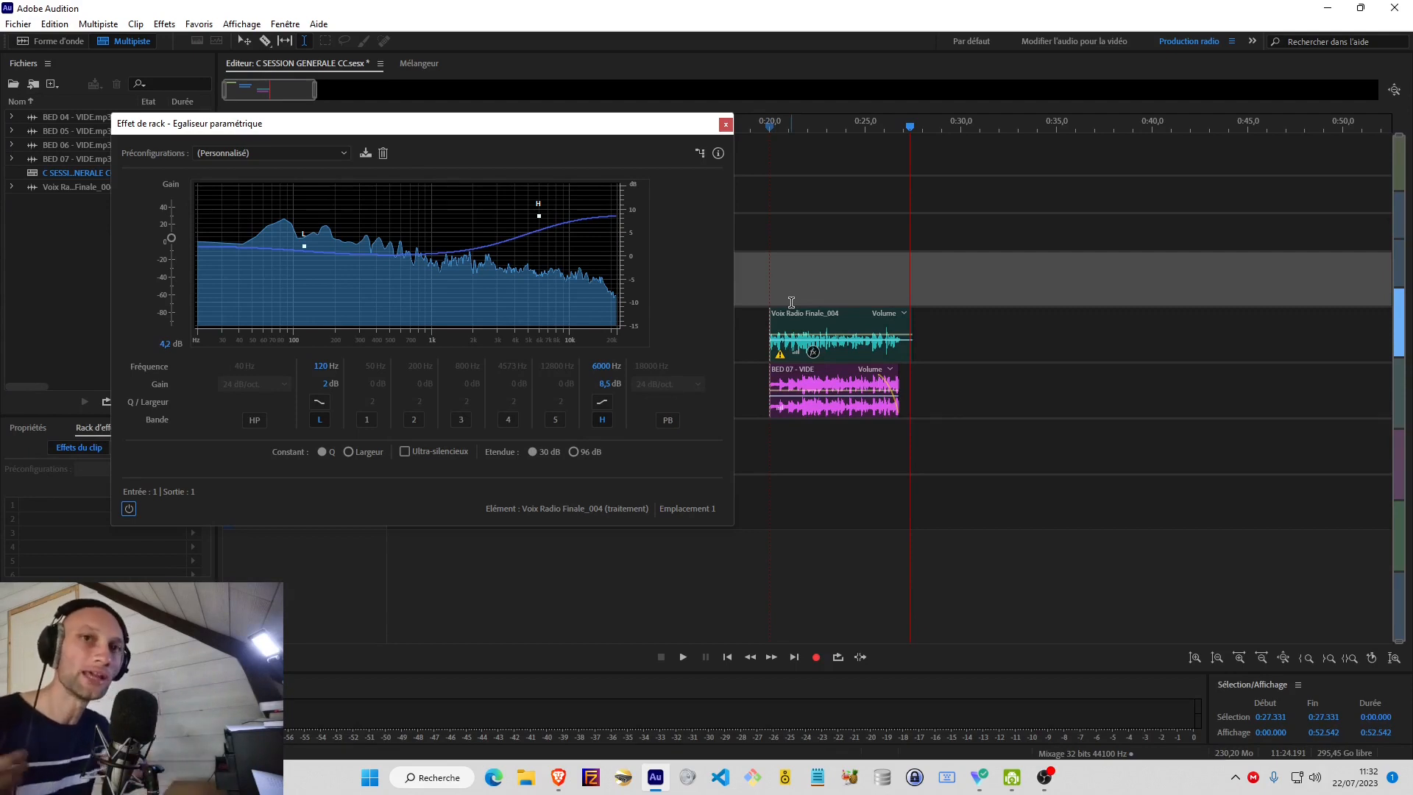
Try a higher H band frequency during playback from just before 0:20, and set it back to 6000 Hz.
left_click(599, 367)
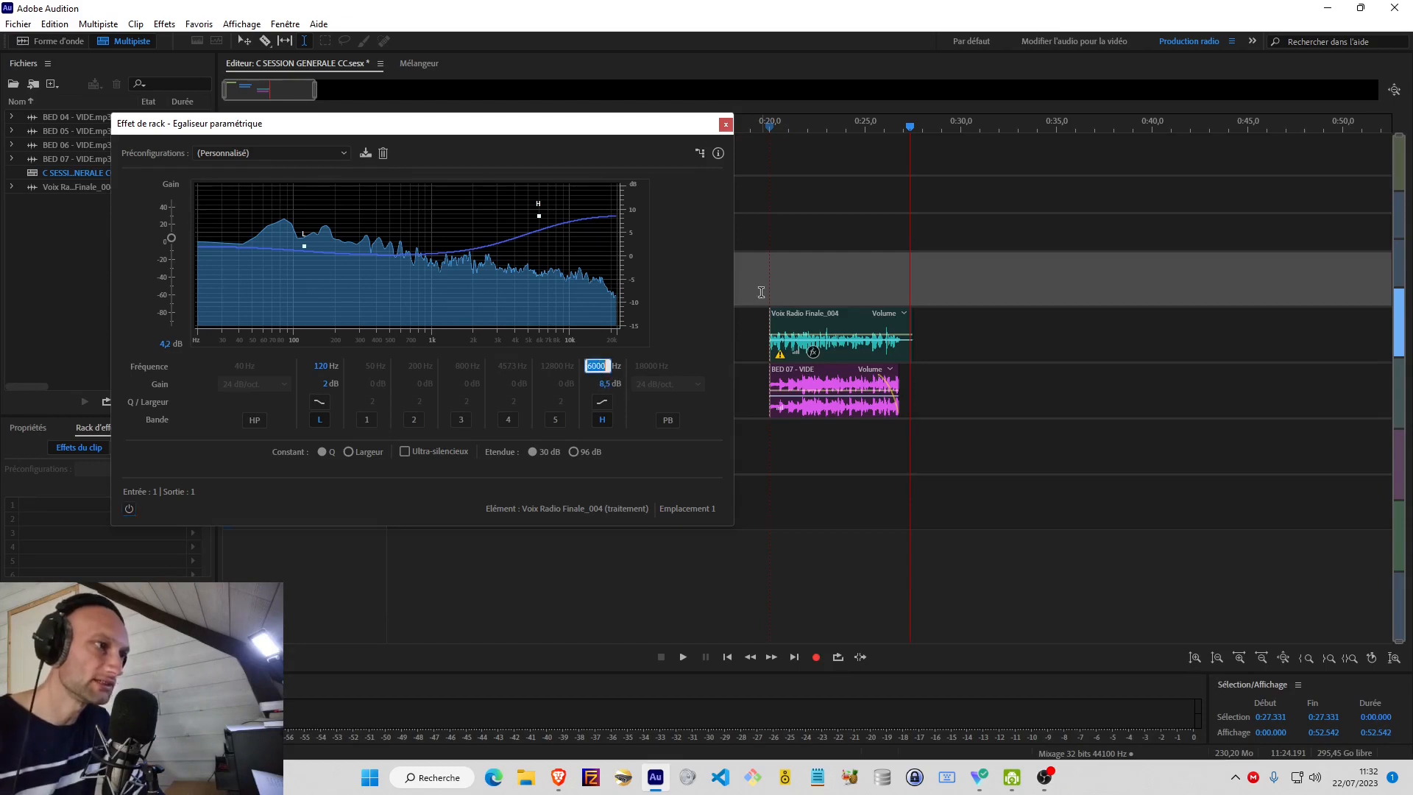
left_click(765, 291)
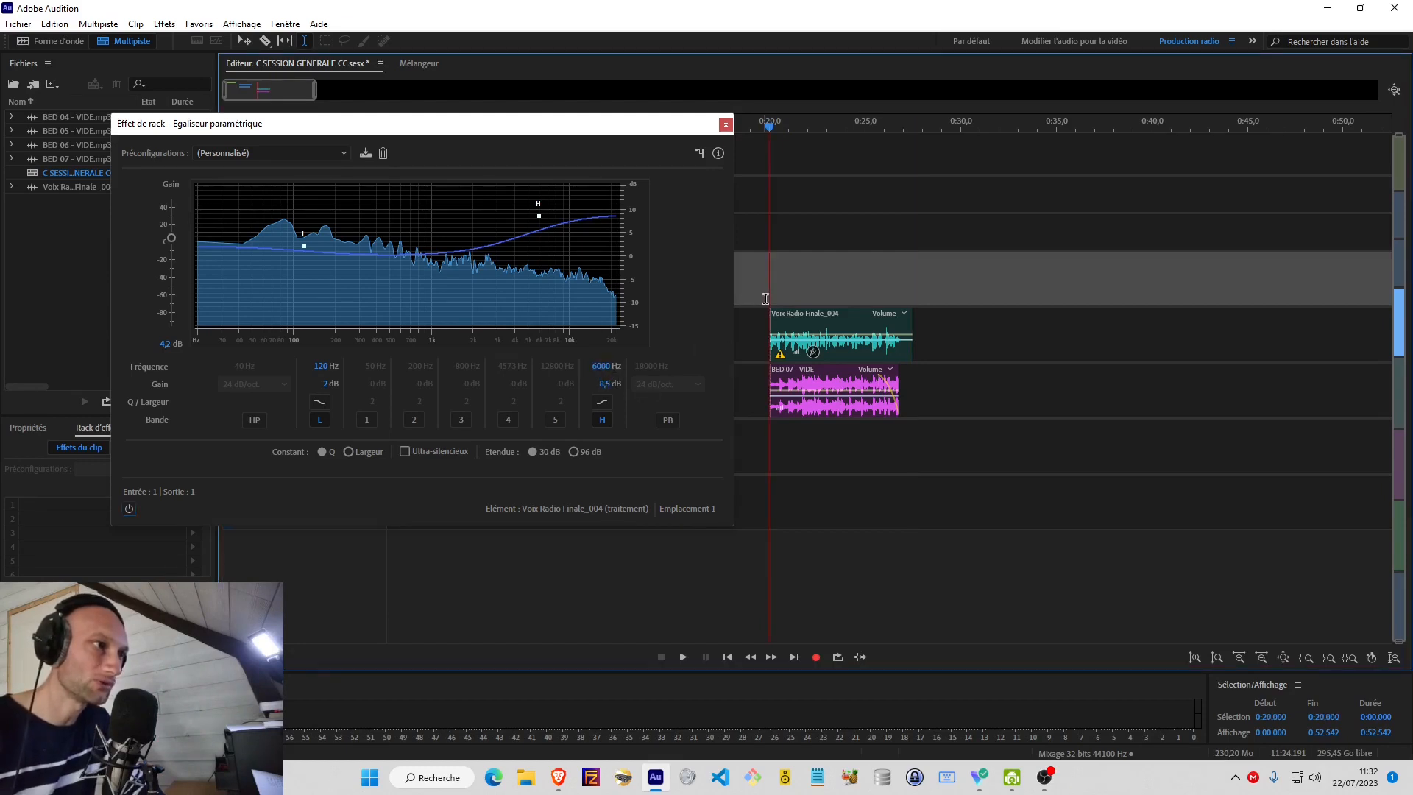
left_click(764, 295)
key("space")
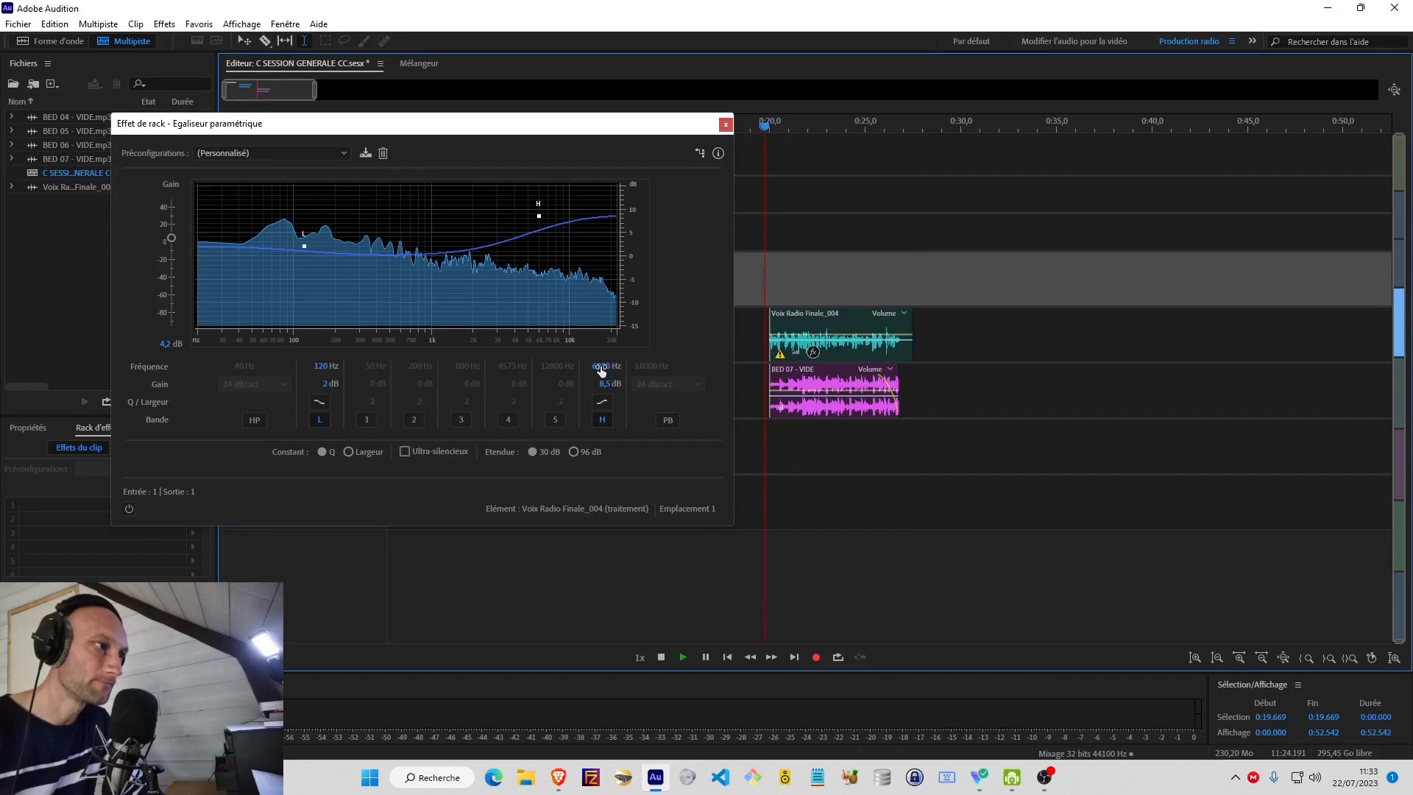
left_click_drag(601, 370, 612, 366)
key("space")
left_click(601, 369)
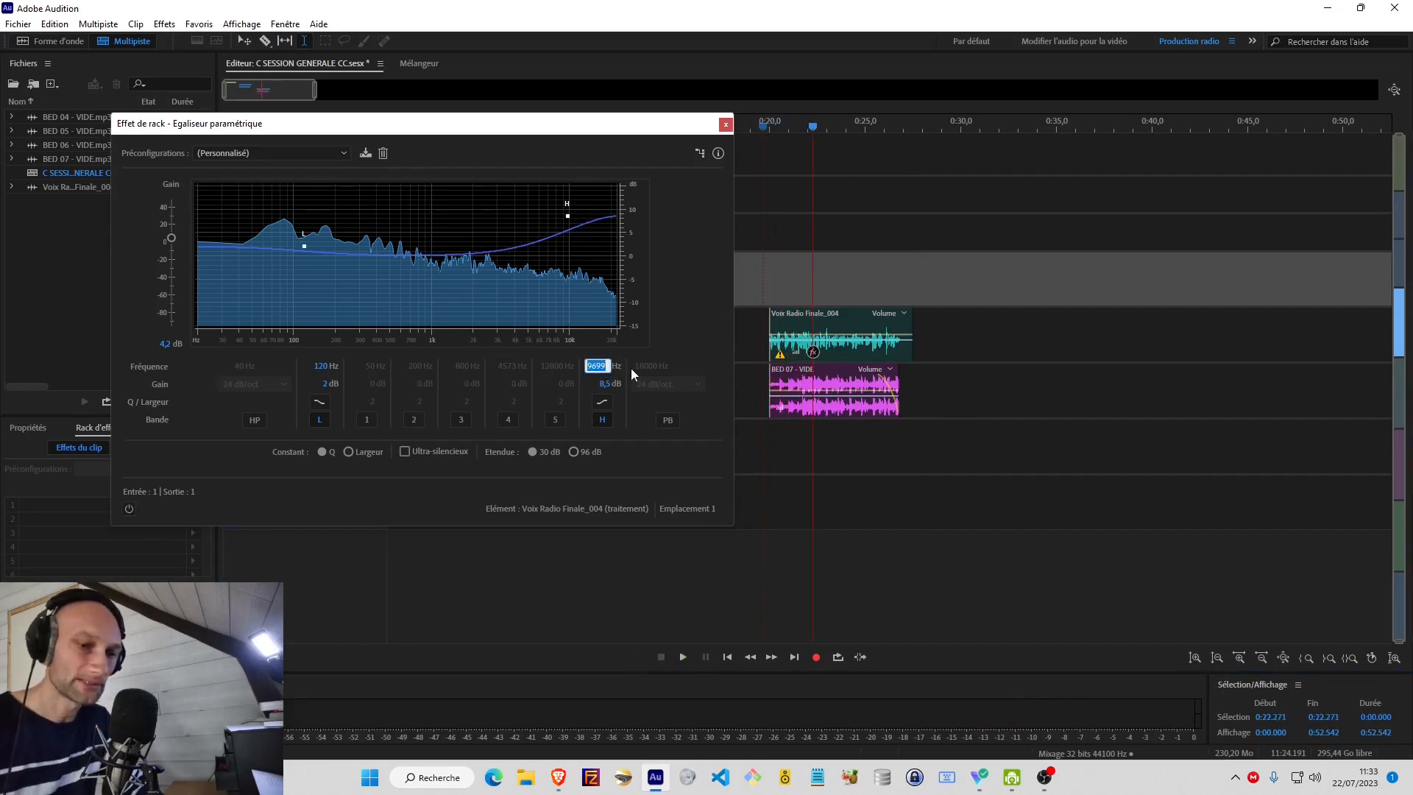
type("6000")
key("Return")
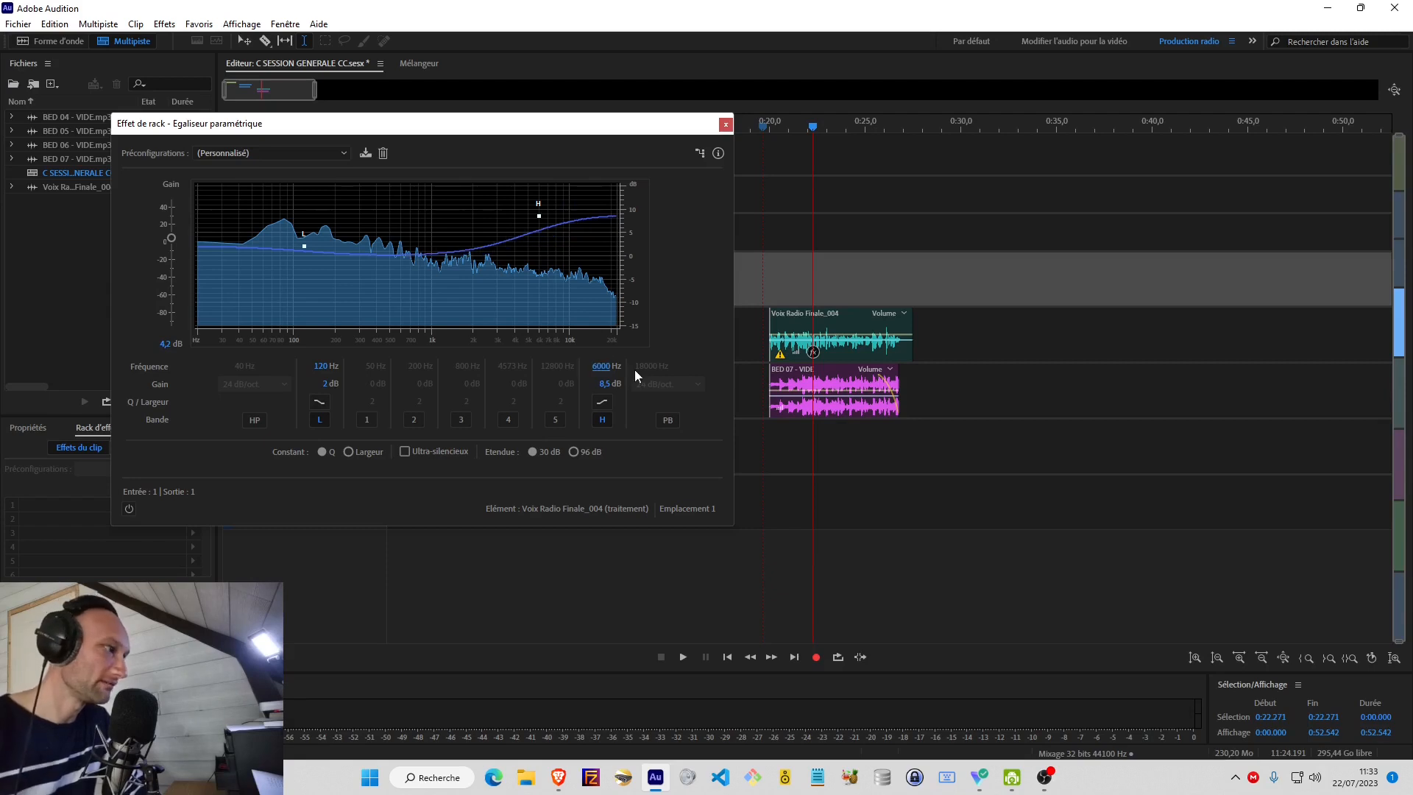
Enable the equalizer and play the voice from 0:20 while raising the H band's frequency to 8263 Hz.
left_click(129, 509)
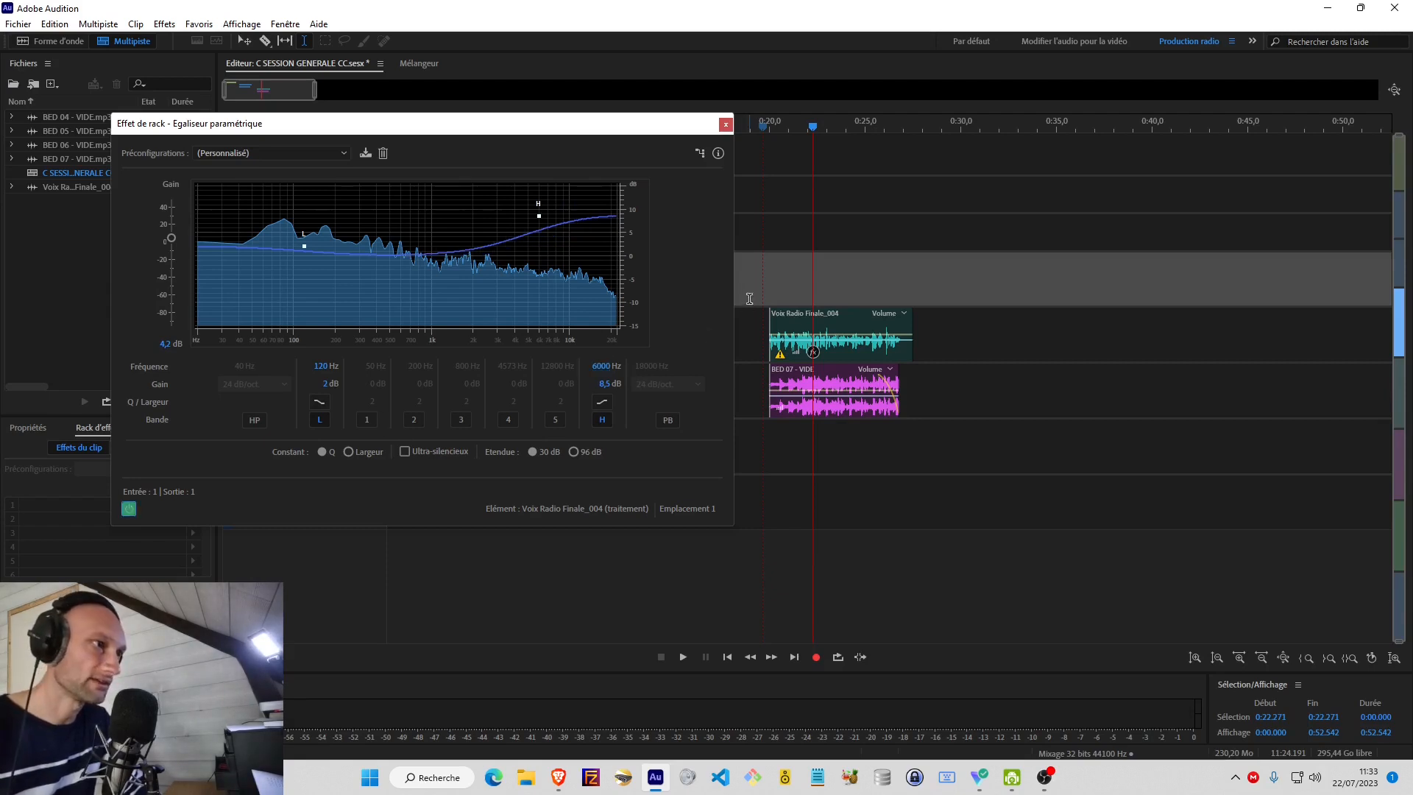
left_click(768, 286)
key("space")
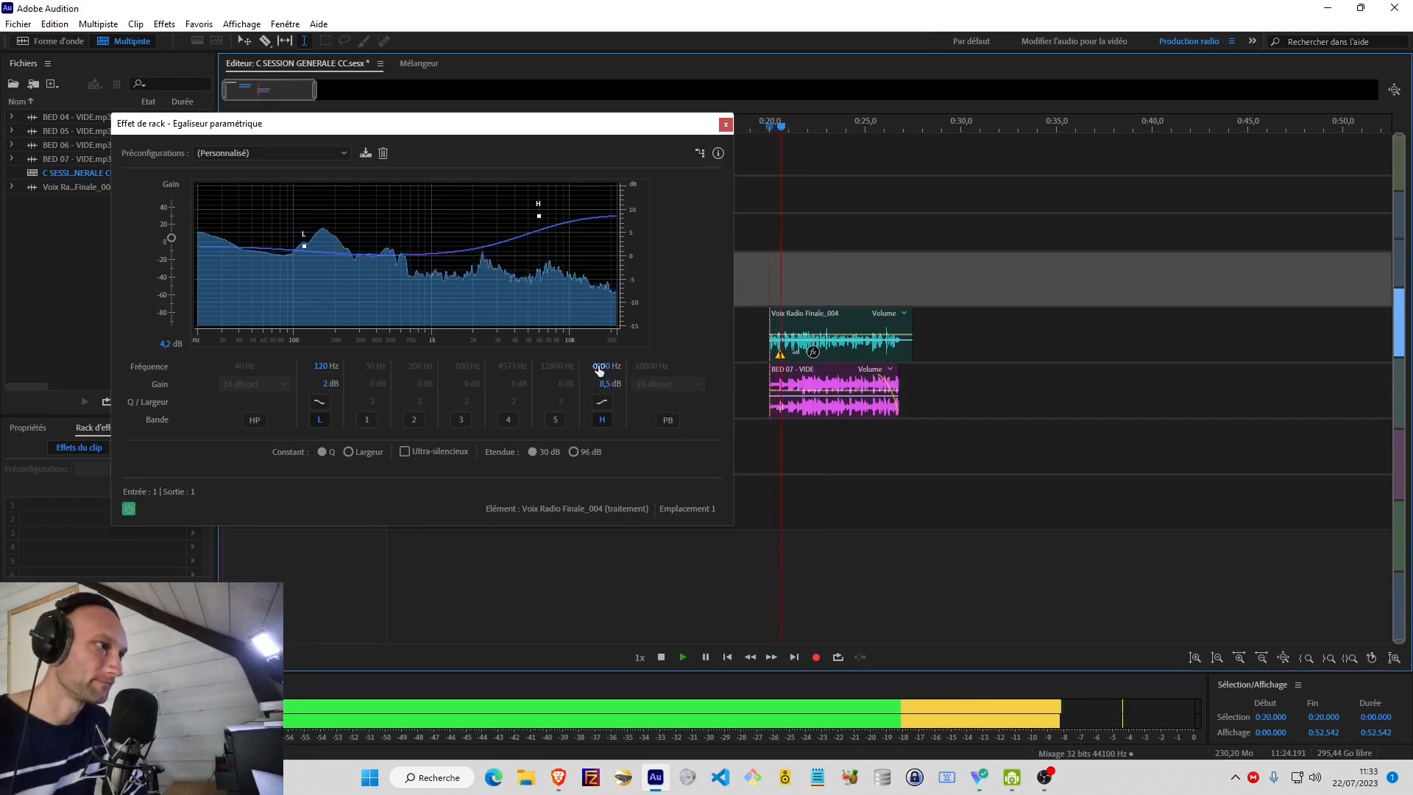
left_click_drag(600, 366, 615, 367)
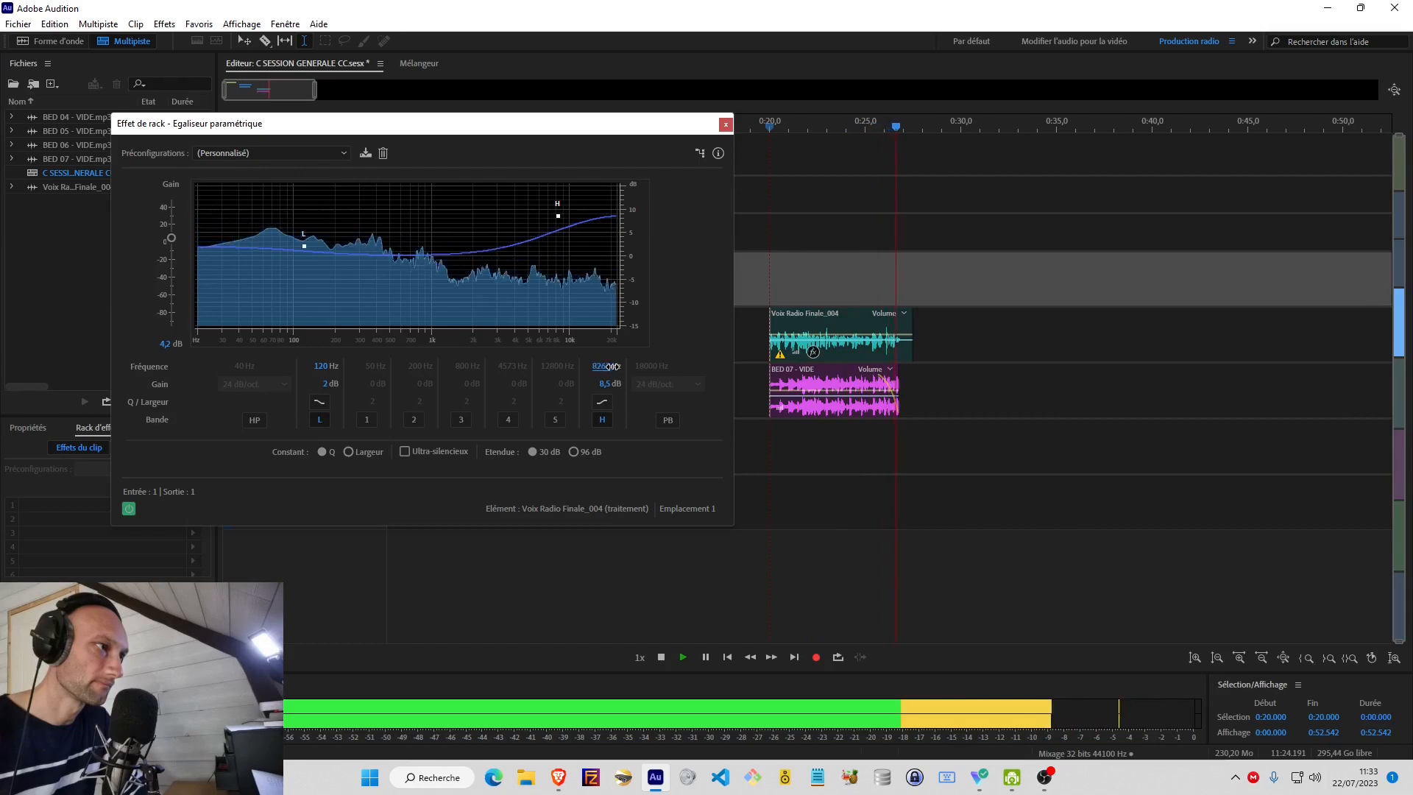
key("space")
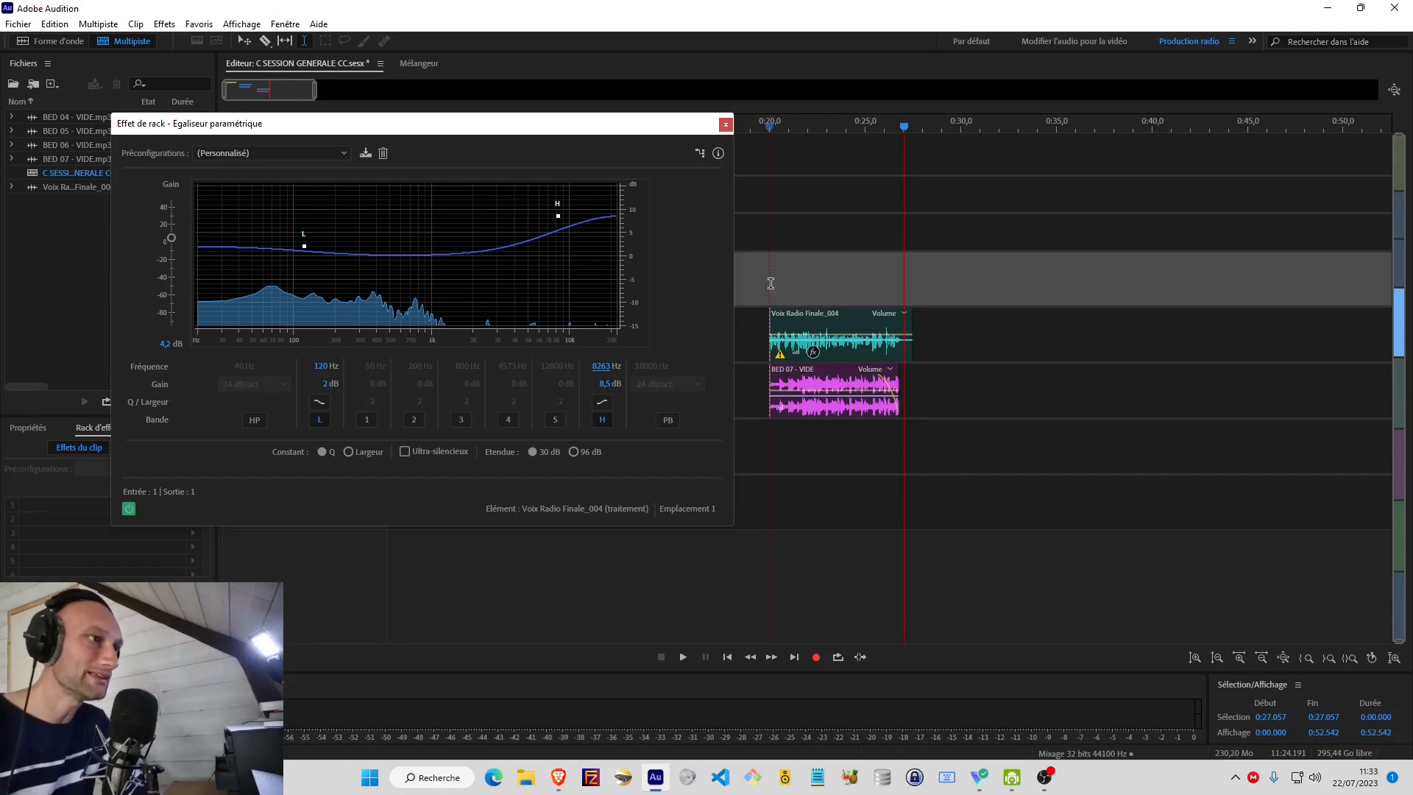
Replay from 0:20, bypass and re-enable the equalizer to compare the sound, and select the voice clip on the traitement track.
left_click(769, 283)
key("space")
left_click(128, 509)
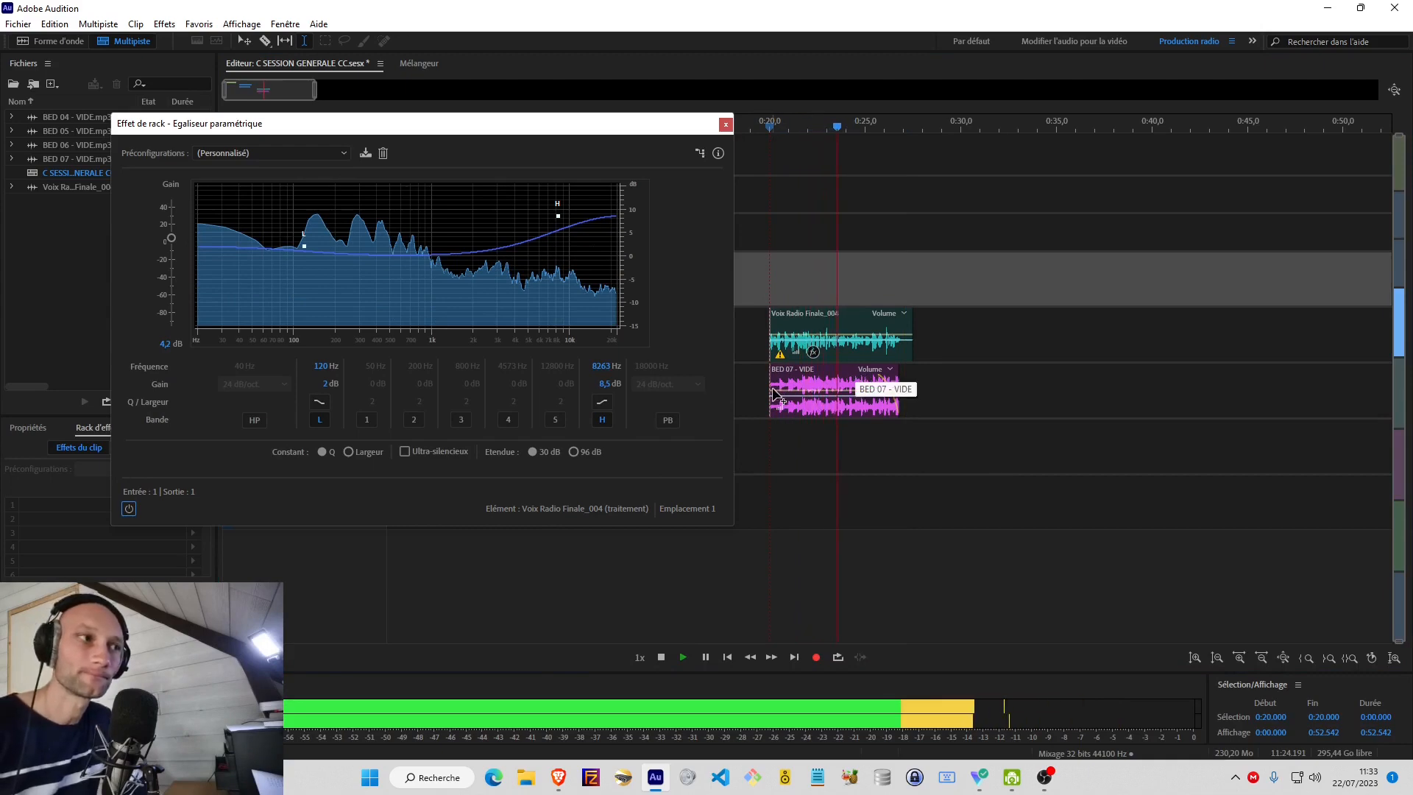
left_click(129, 509)
key("space")
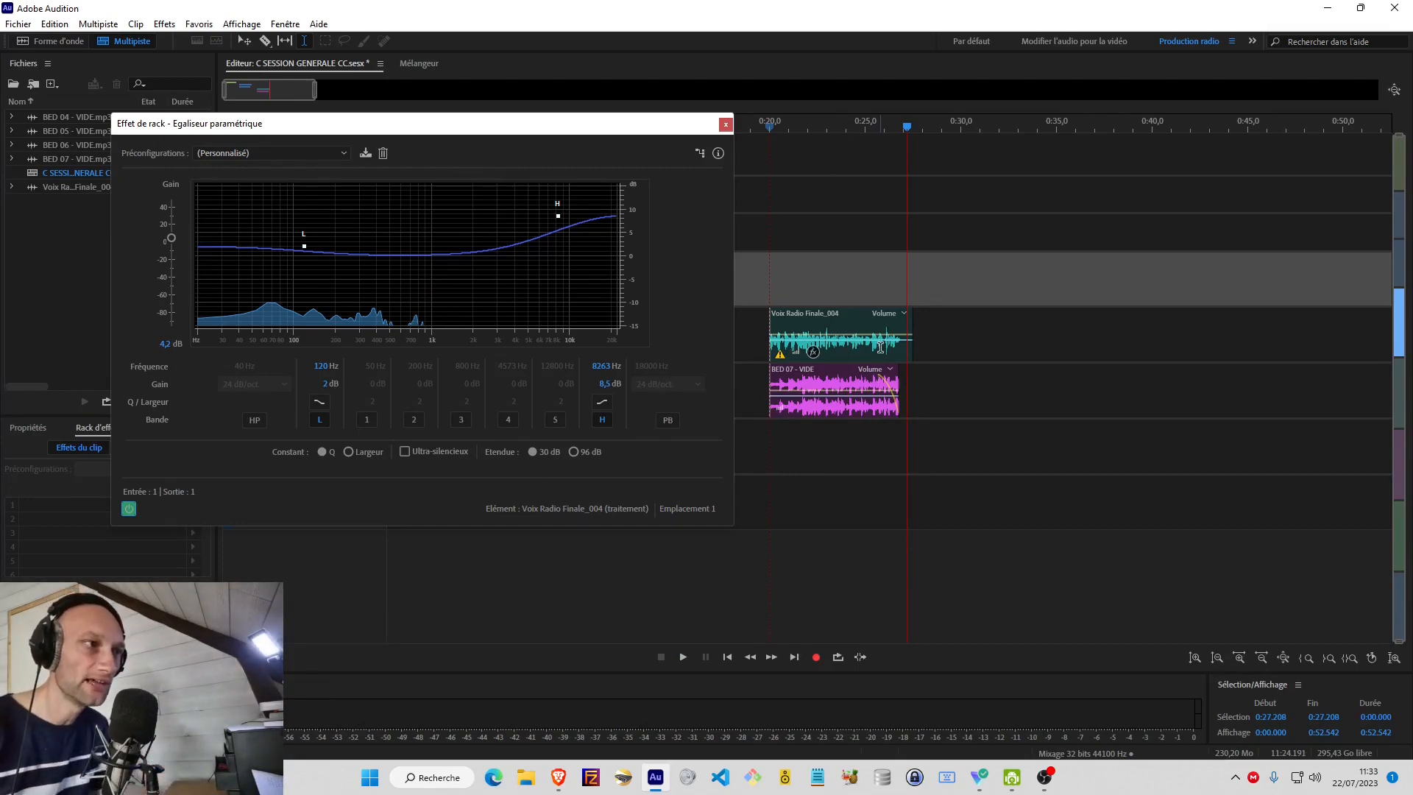
double_click(866, 335)
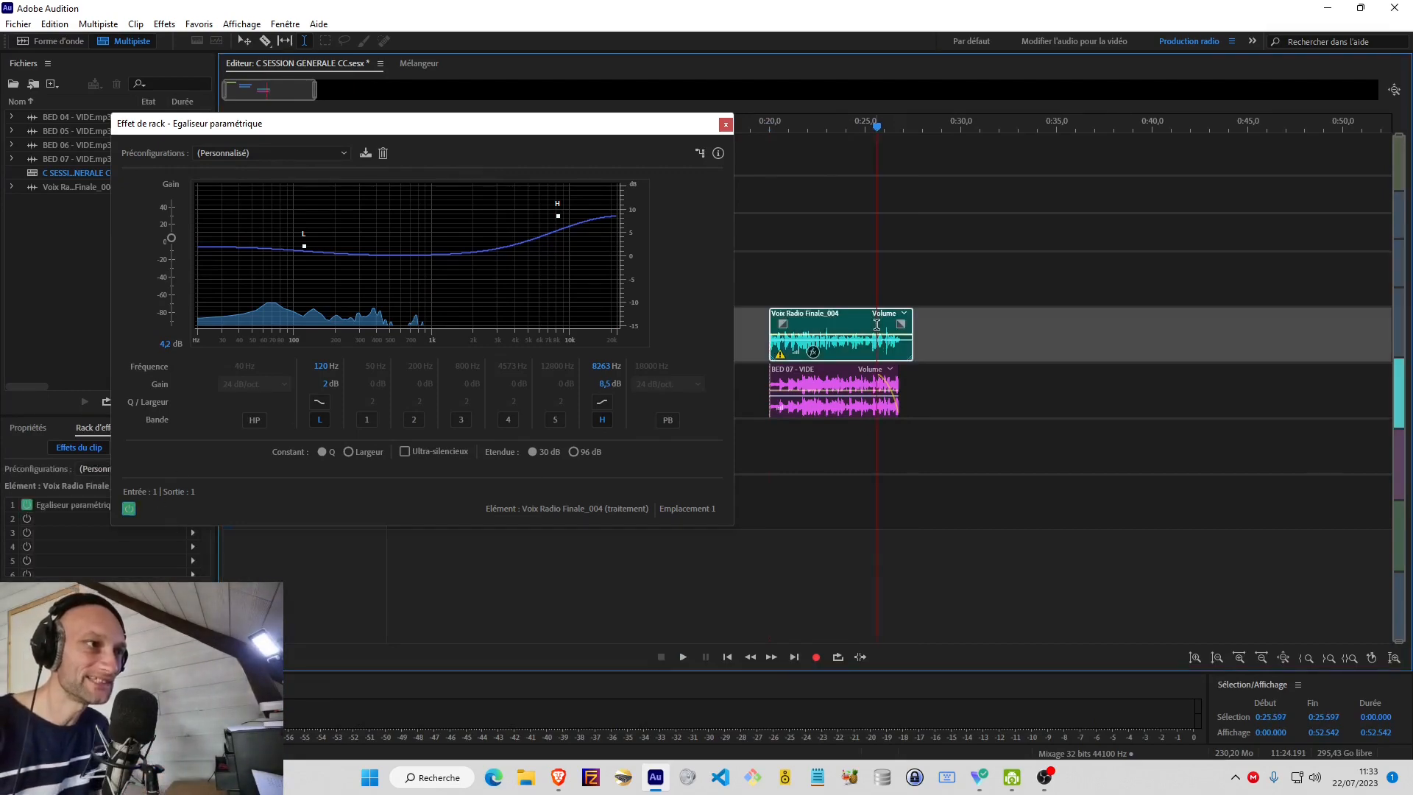